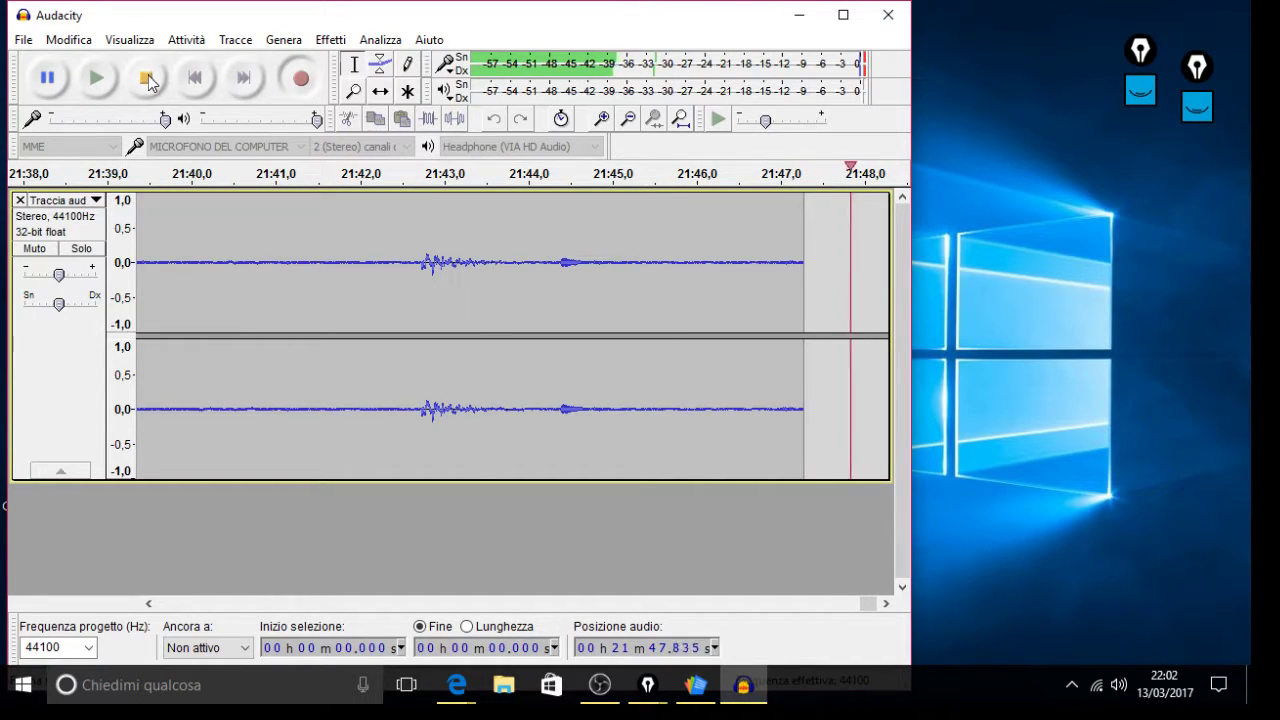
End the running recording, record a second stereo track about 5 seconds long and briefly play back the project.
left_click(145, 78)
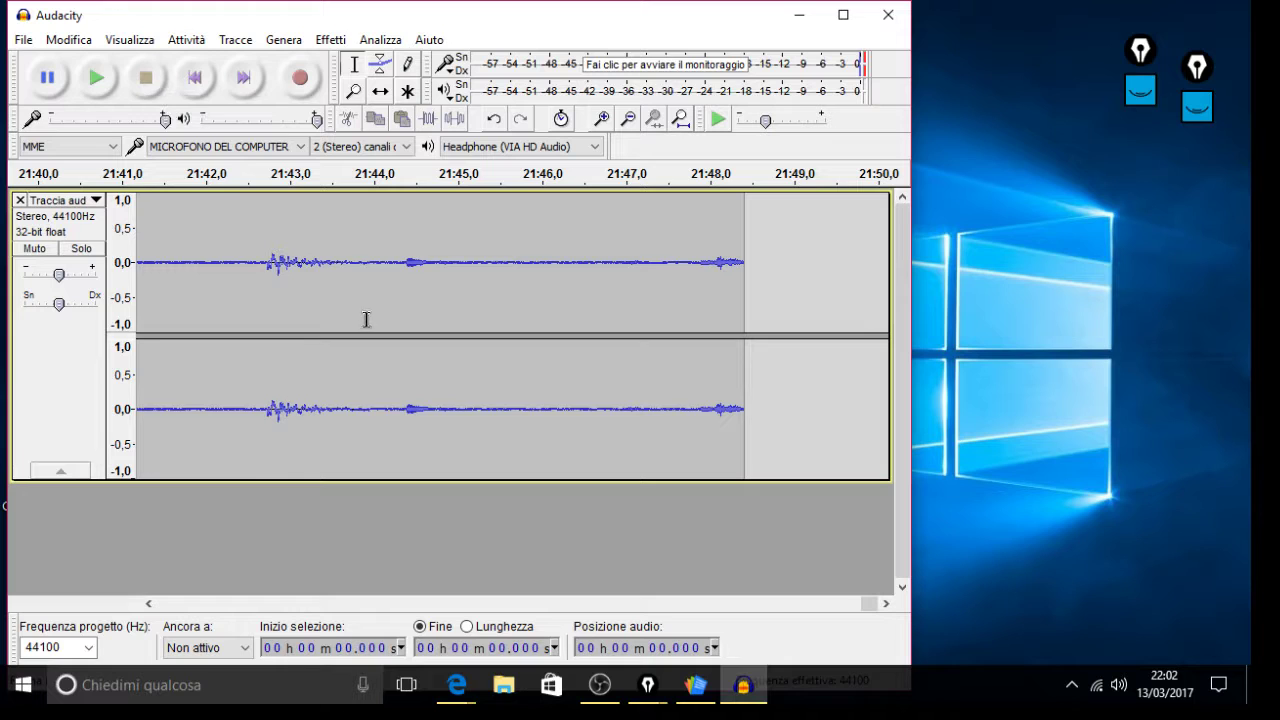
left_click(305, 78)
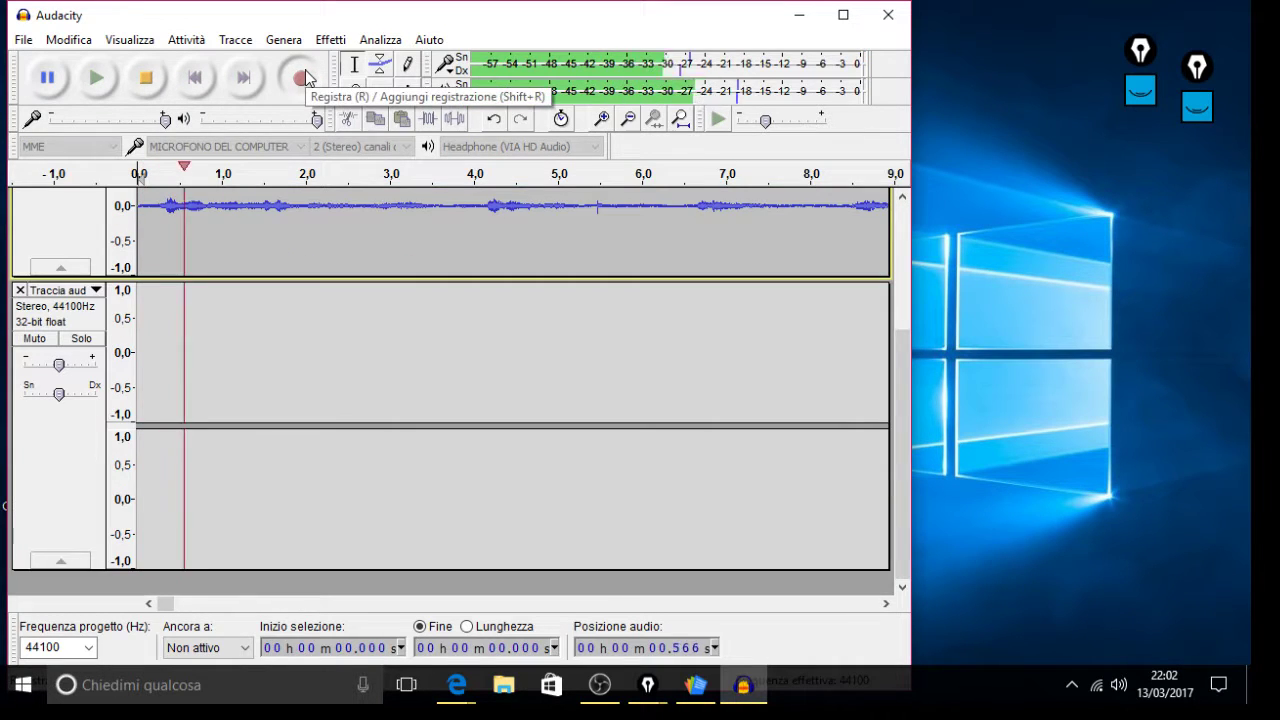
left_click(147, 79)
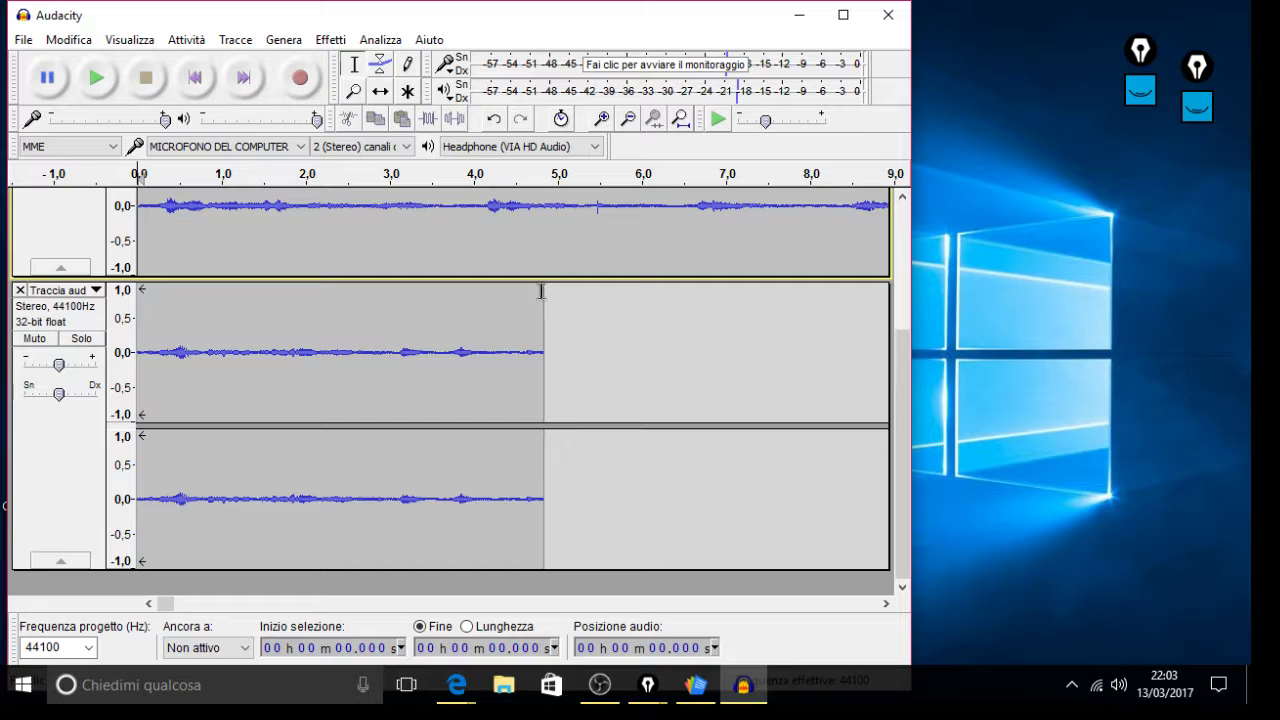
left_click(97, 80)
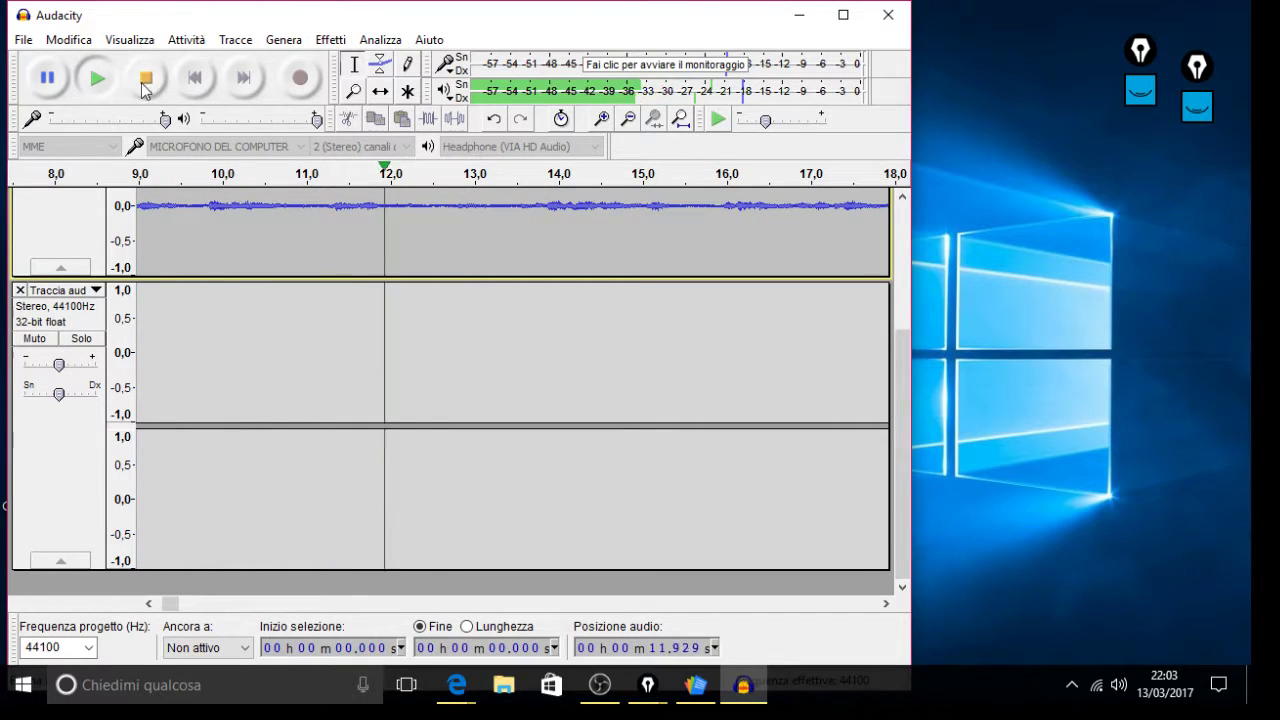
left_click(143, 84)
Apply an echo with a 3-second delay and a decay factor of 0,7 to both tracks and play back the result.
left_click(330, 40)
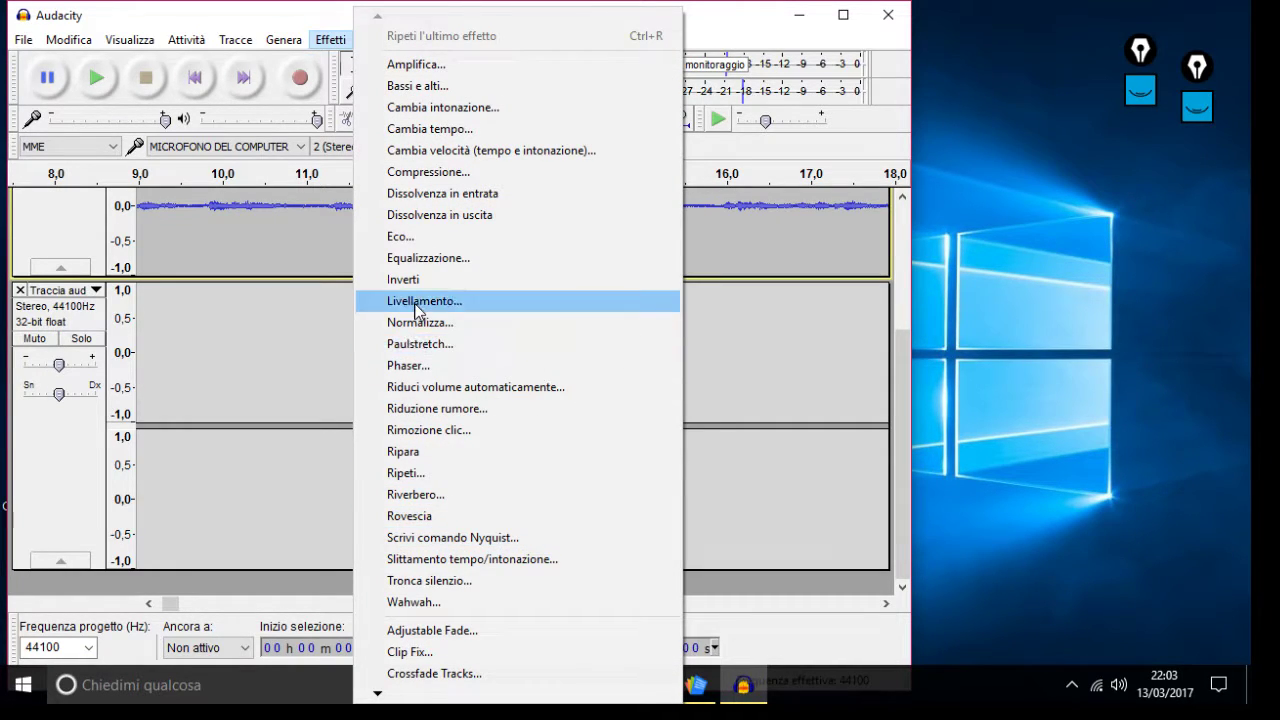
left_click(430, 237)
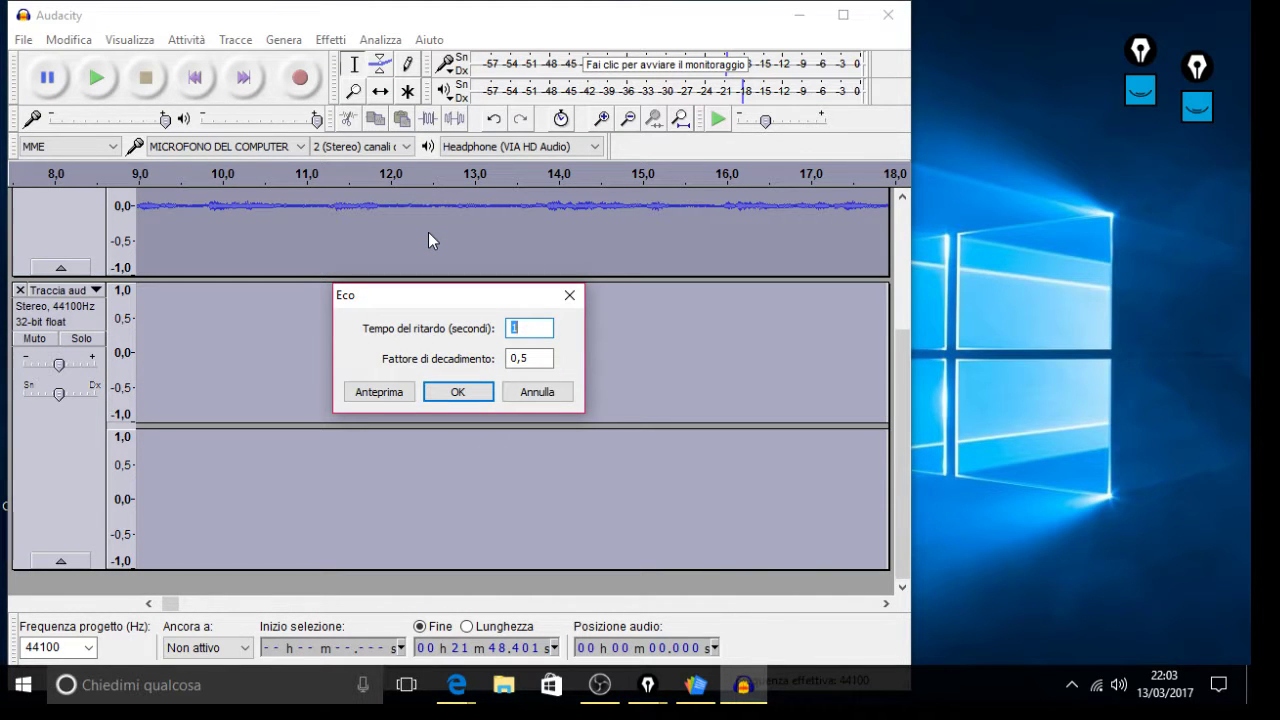
type("3")
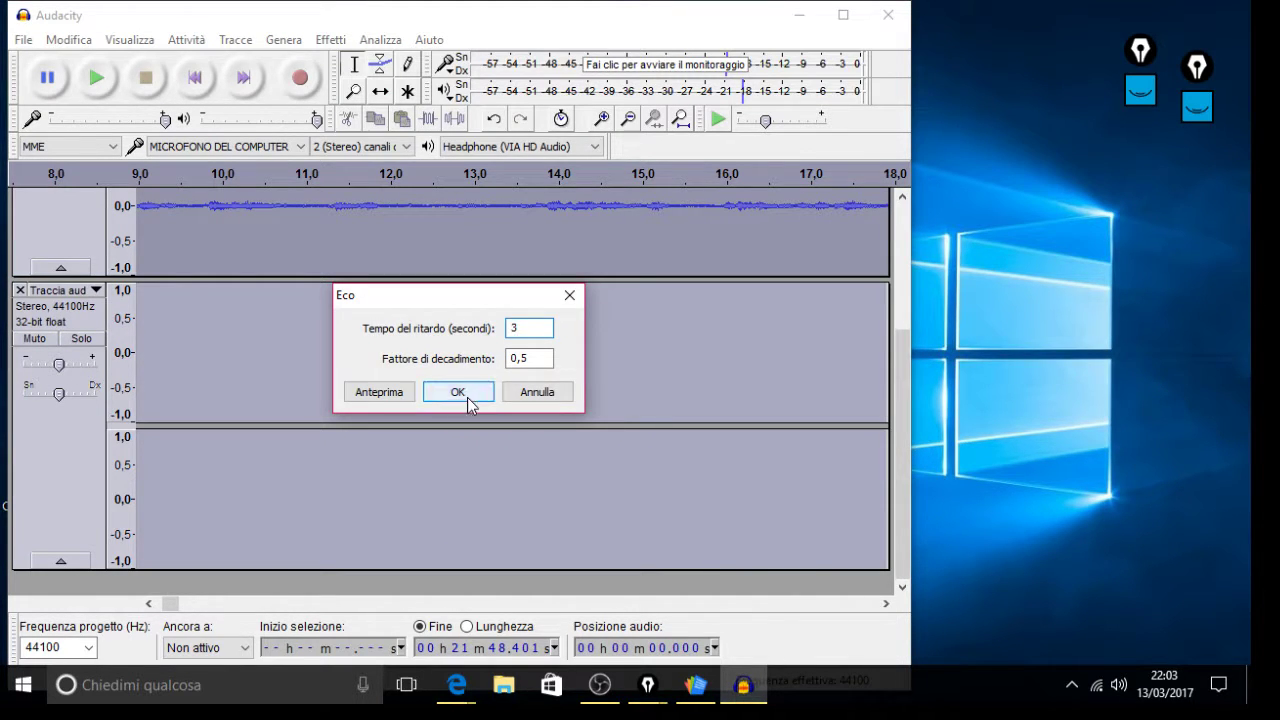
left_click(533, 357)
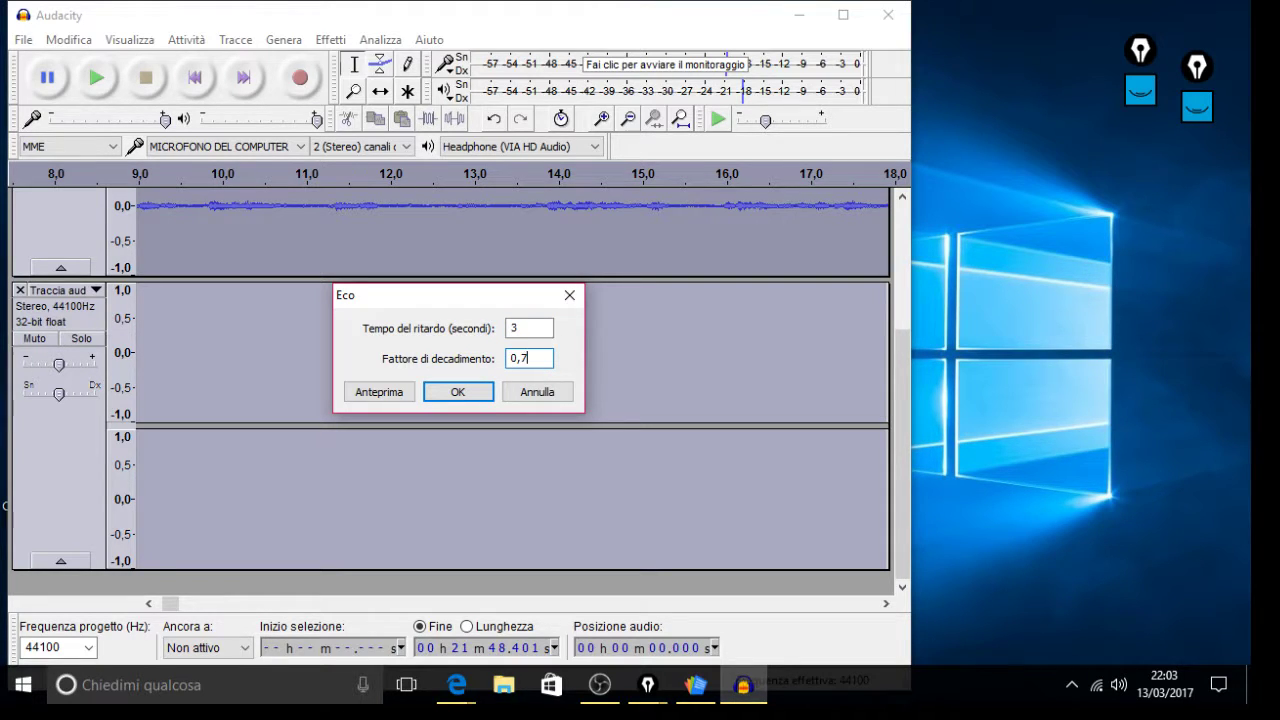
left_click(463, 392)
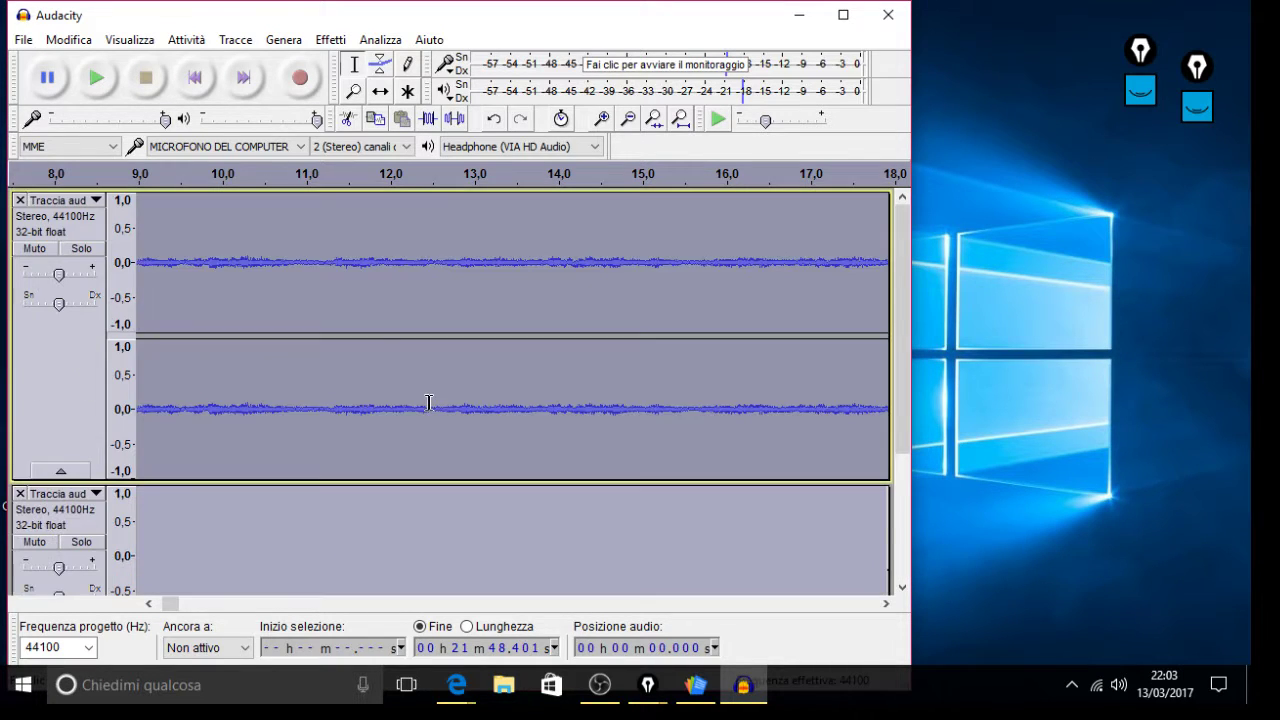
left_click(97, 80)
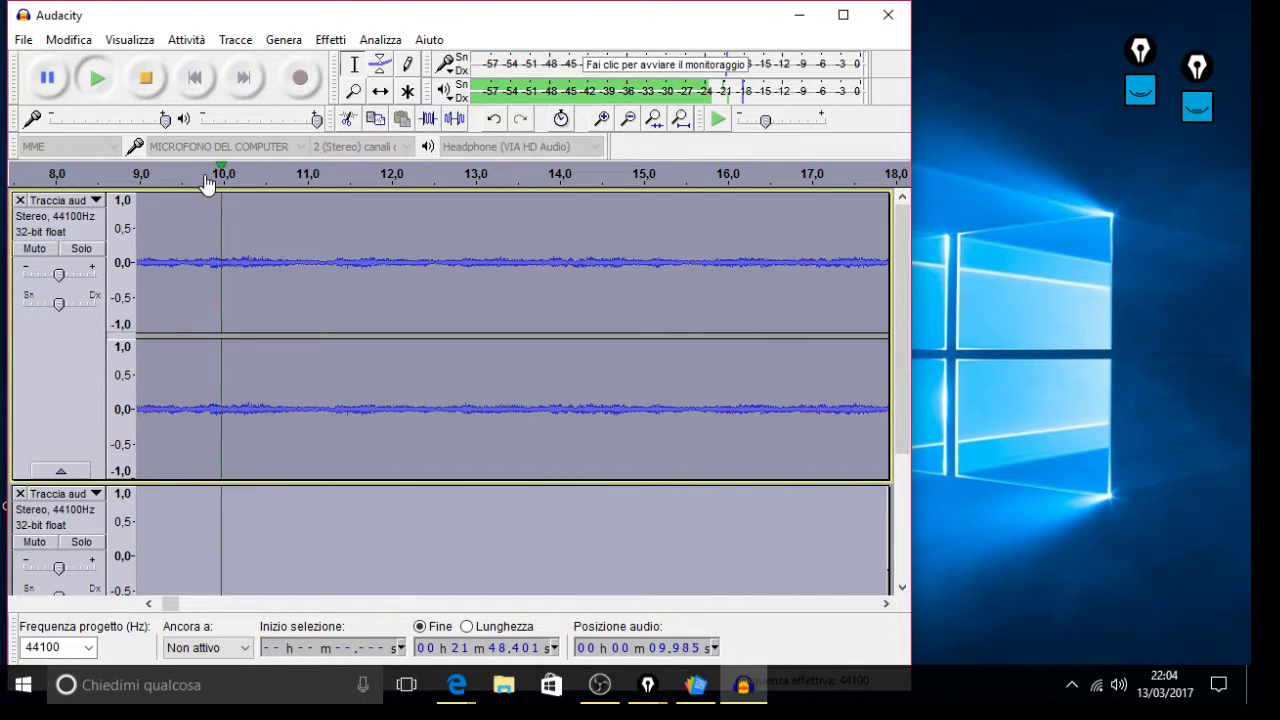
left_click(147, 78)
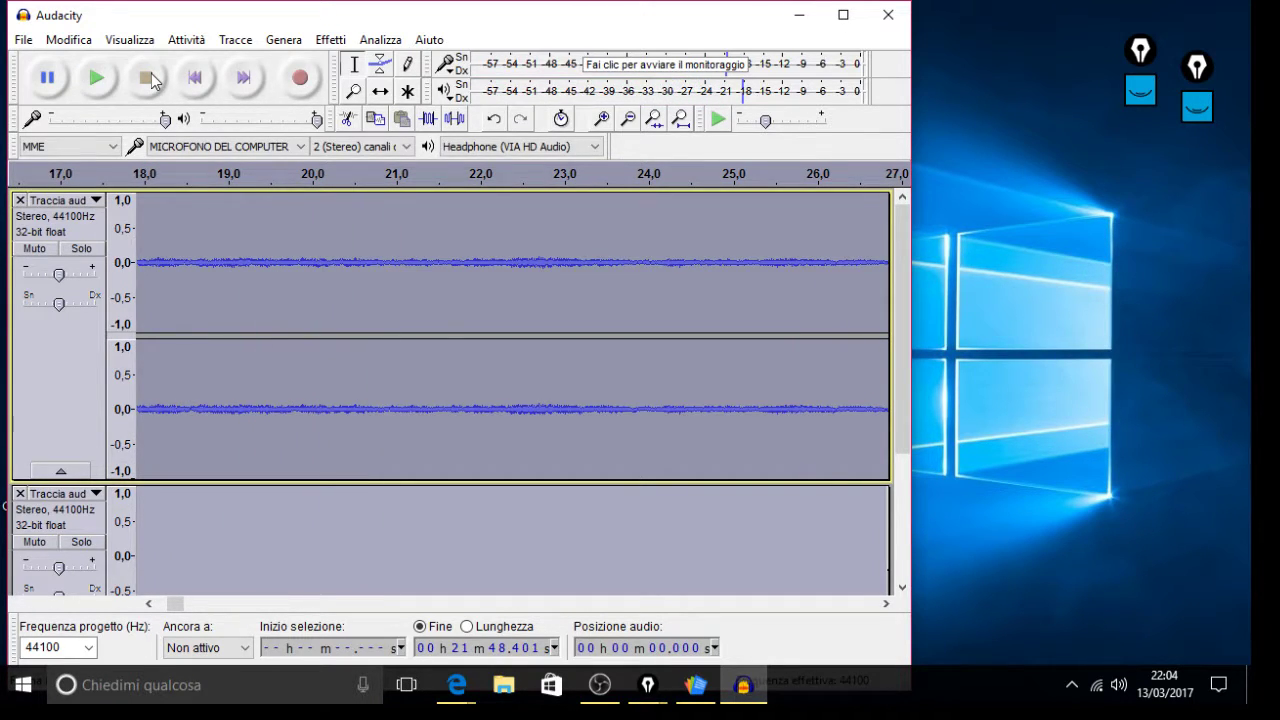
Resample the selected audio tracks to a new sampling rate of 192000 Hz.
left_click(237, 41)
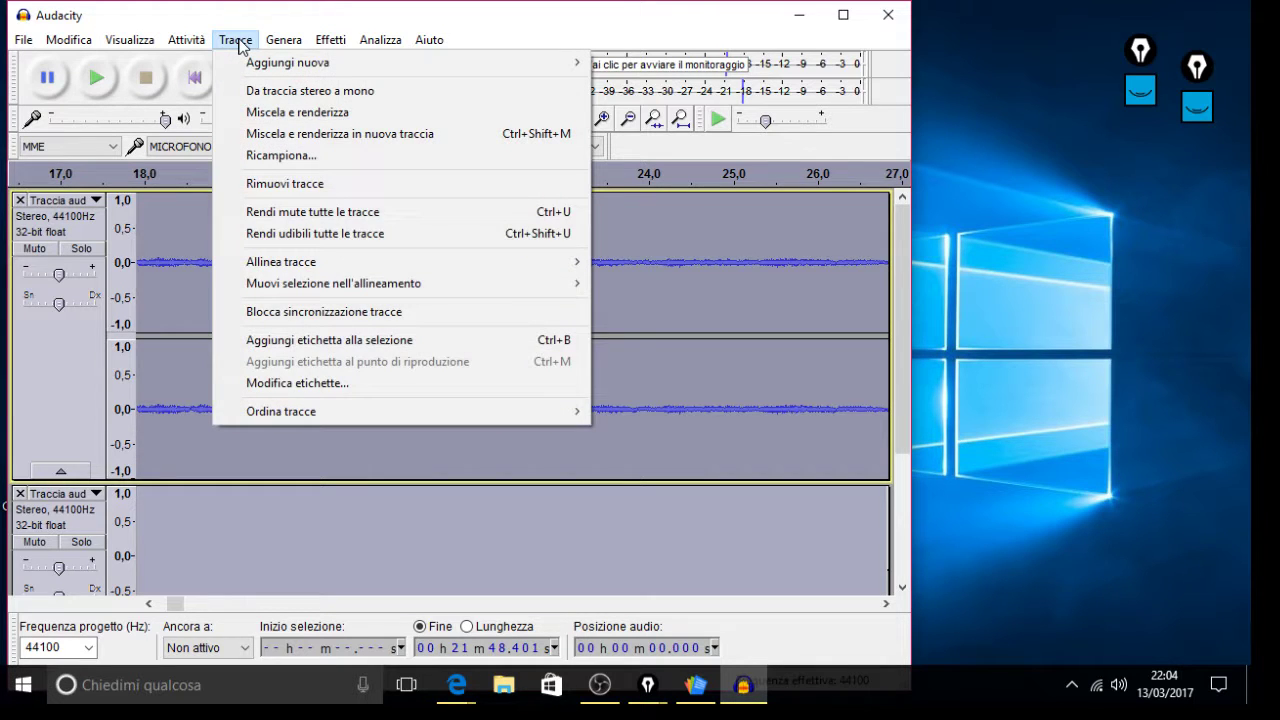
left_click(281, 155)
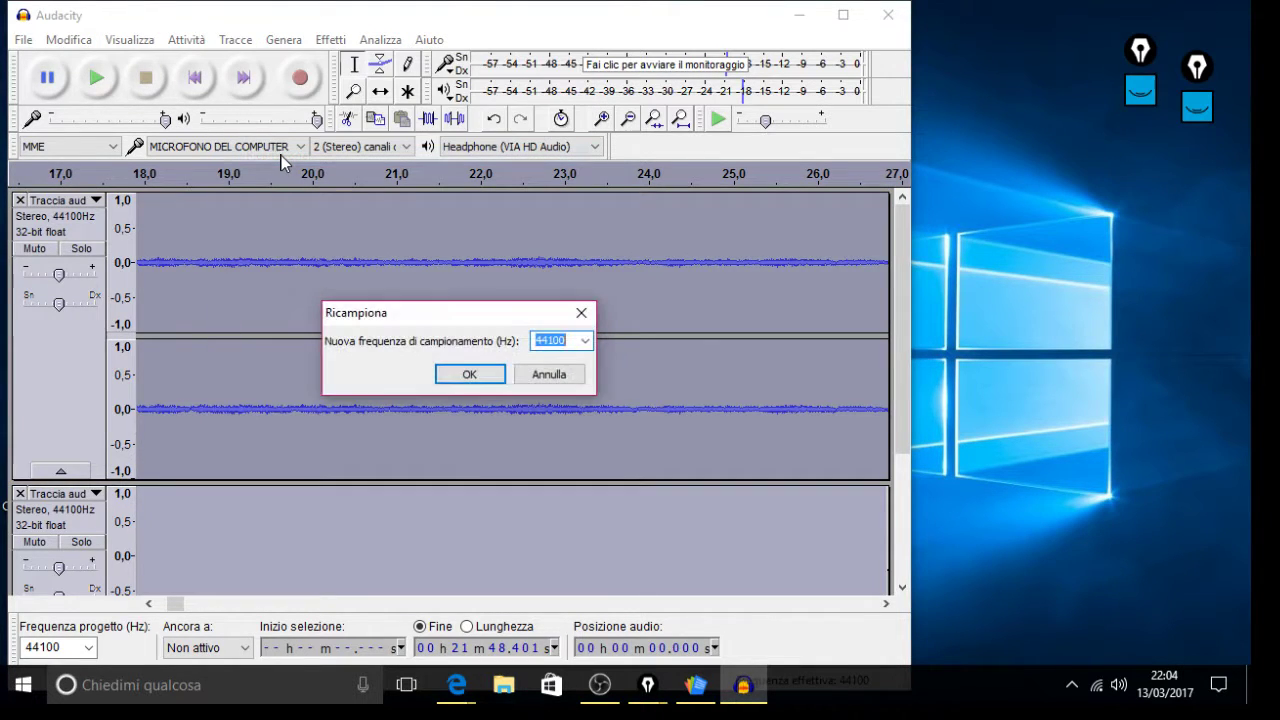
left_click(586, 341)
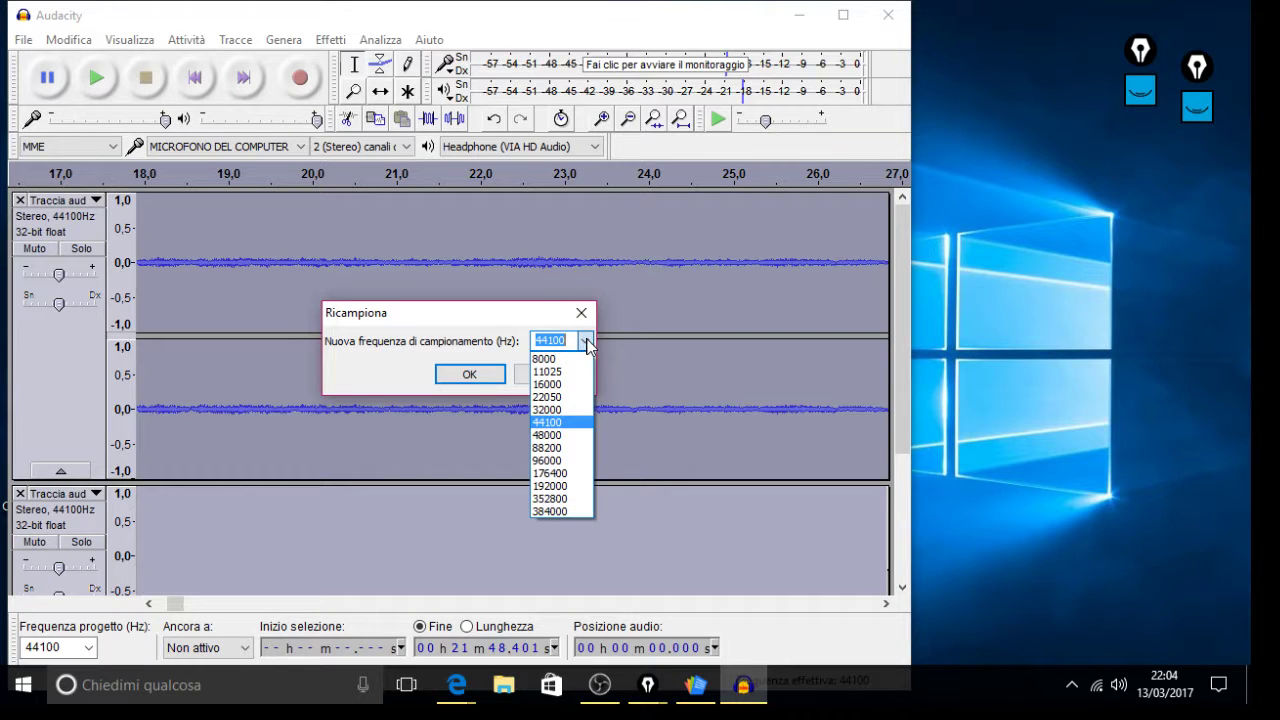
left_click(549, 485)
left_click(474, 377)
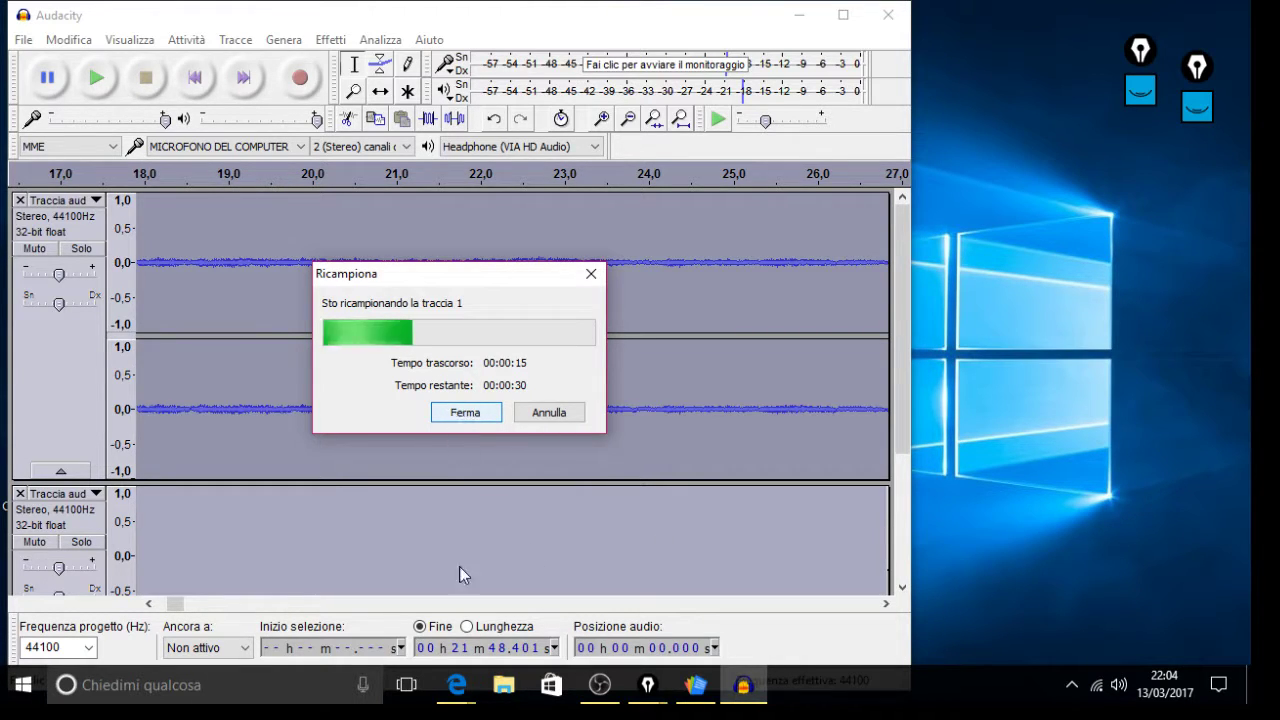
Switch to the Edge start page window and search the web for "everest".
left_click(466, 694)
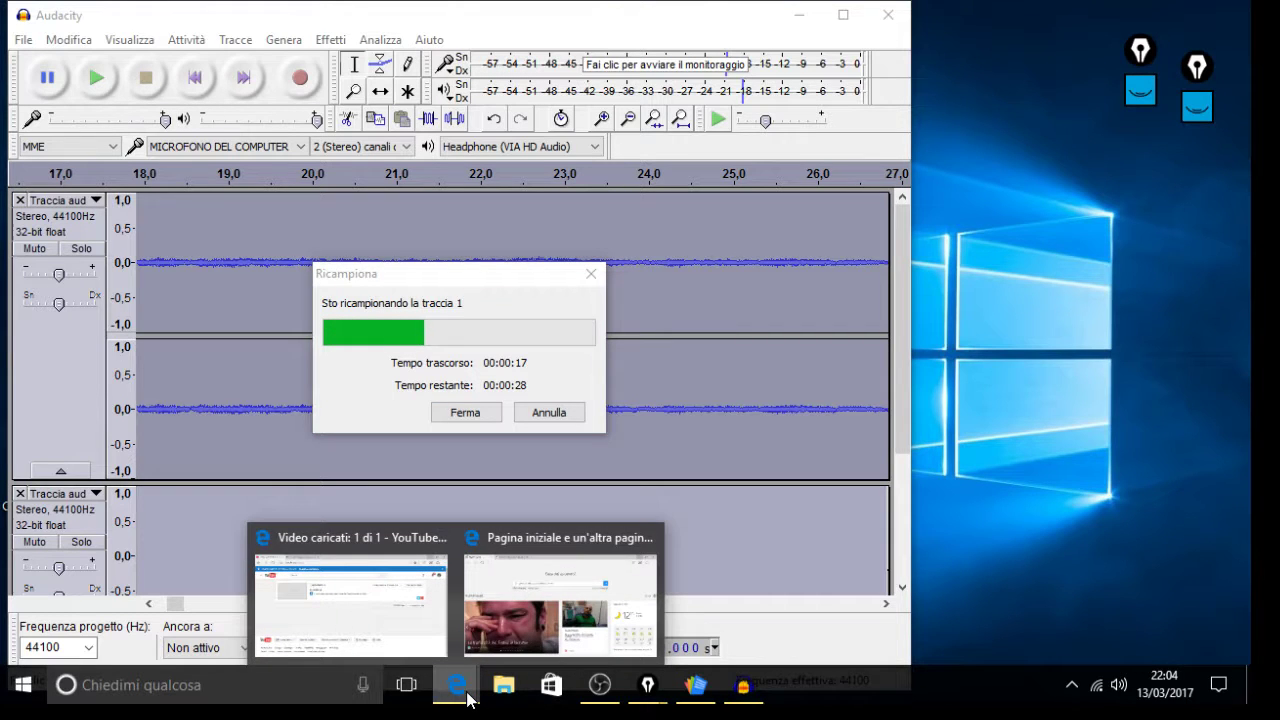
left_click(508, 627)
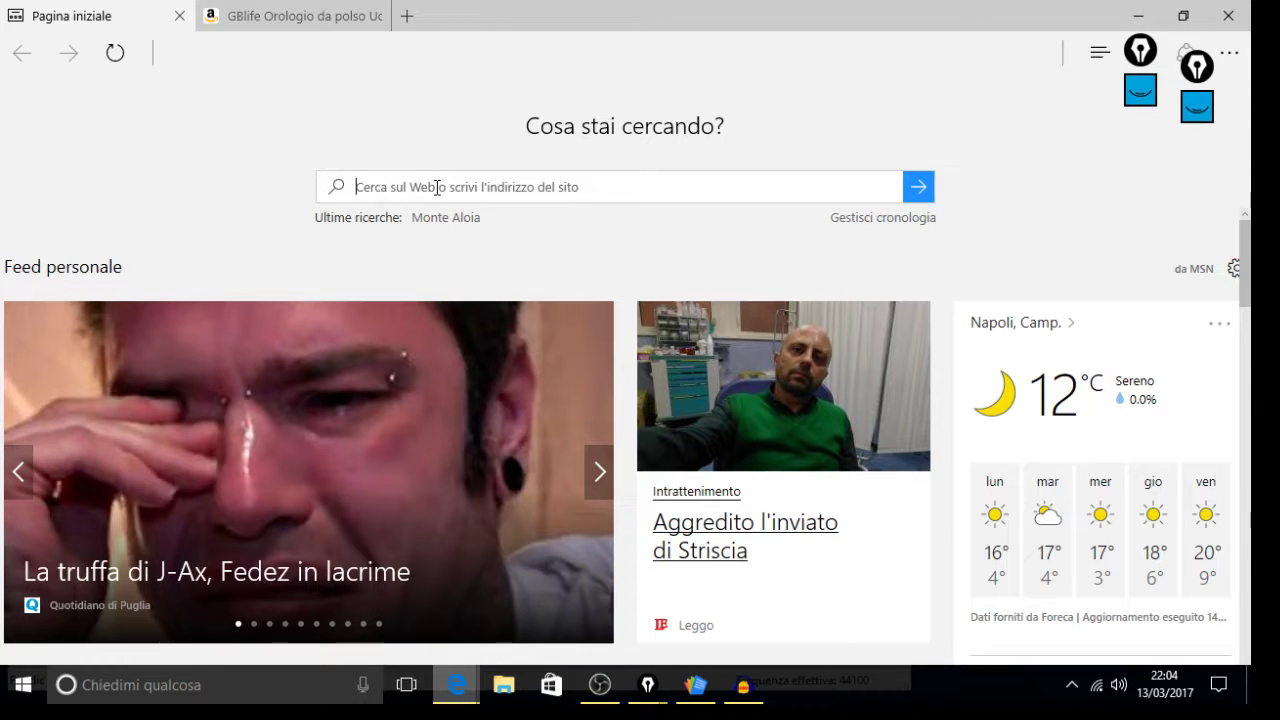
type("ev")
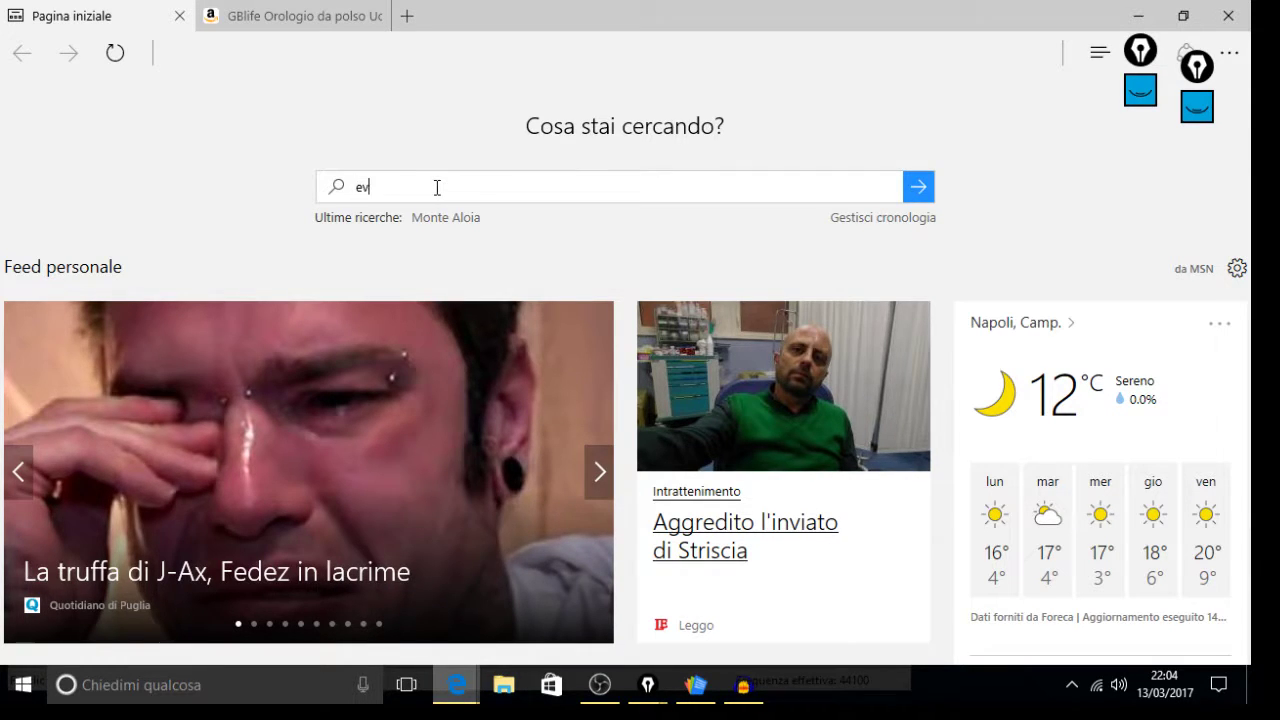
type("erest")
key("Return")
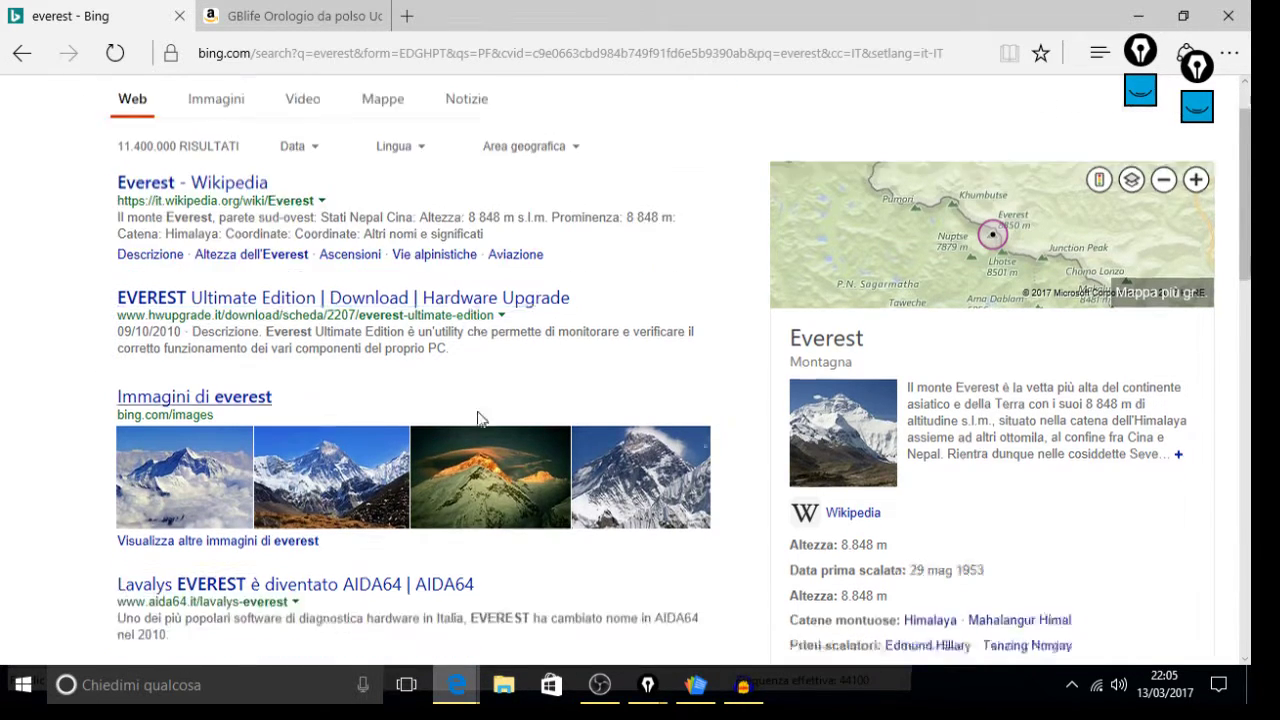
Open the image results for Everest and enlarge the 1203 x 800 summit photo from myhimalayas.com.
scroll(477, 420, "down", 3)
left_click(355, 318)
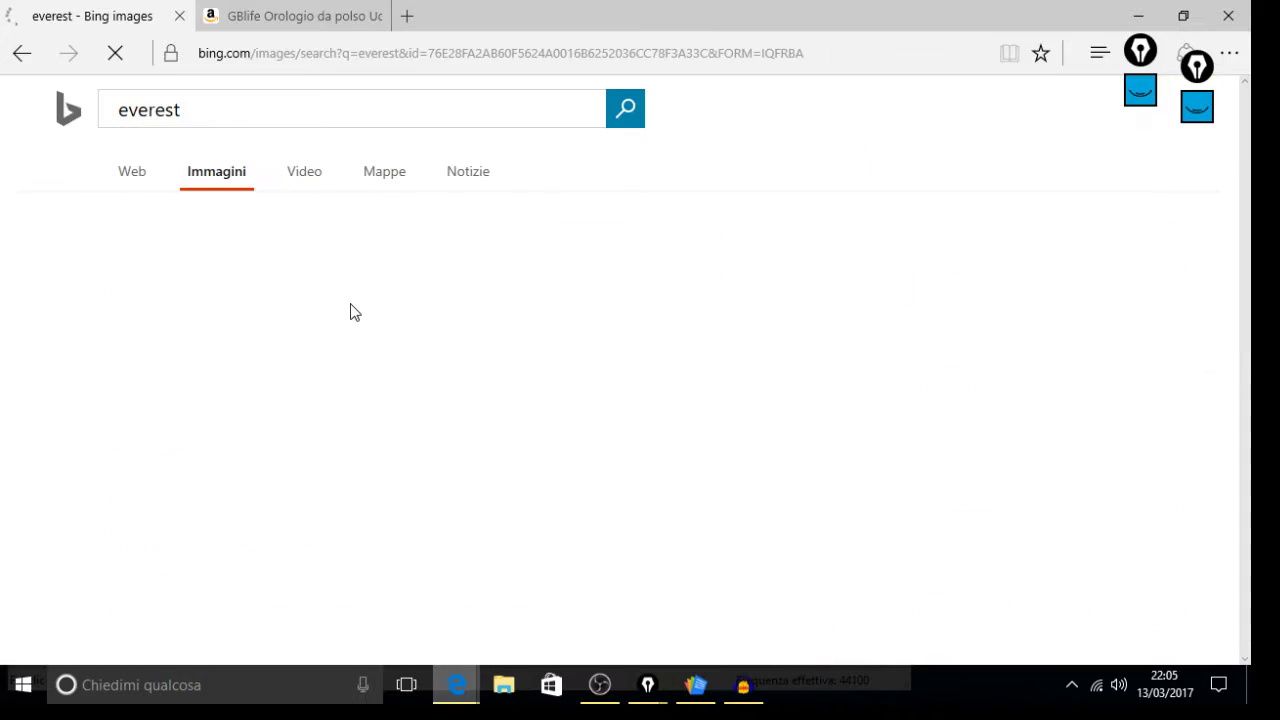
scroll(355, 312, "down", 4)
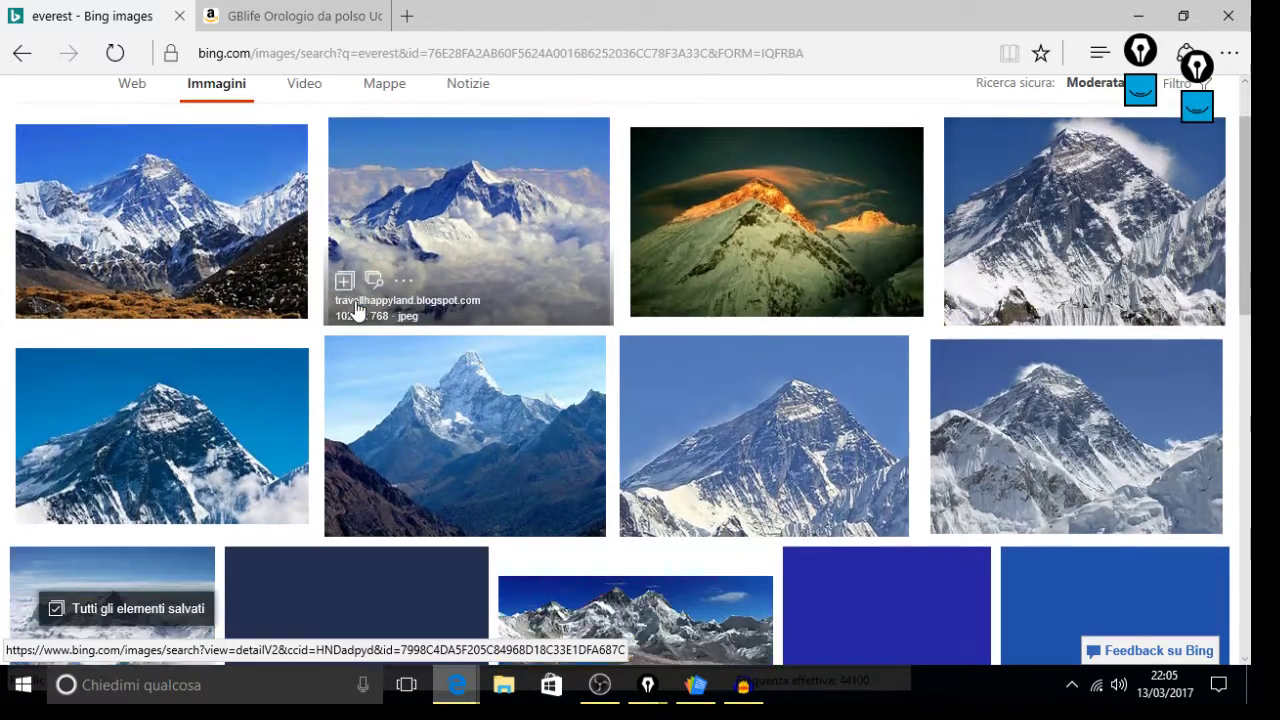
scroll(357, 312, "down", 2)
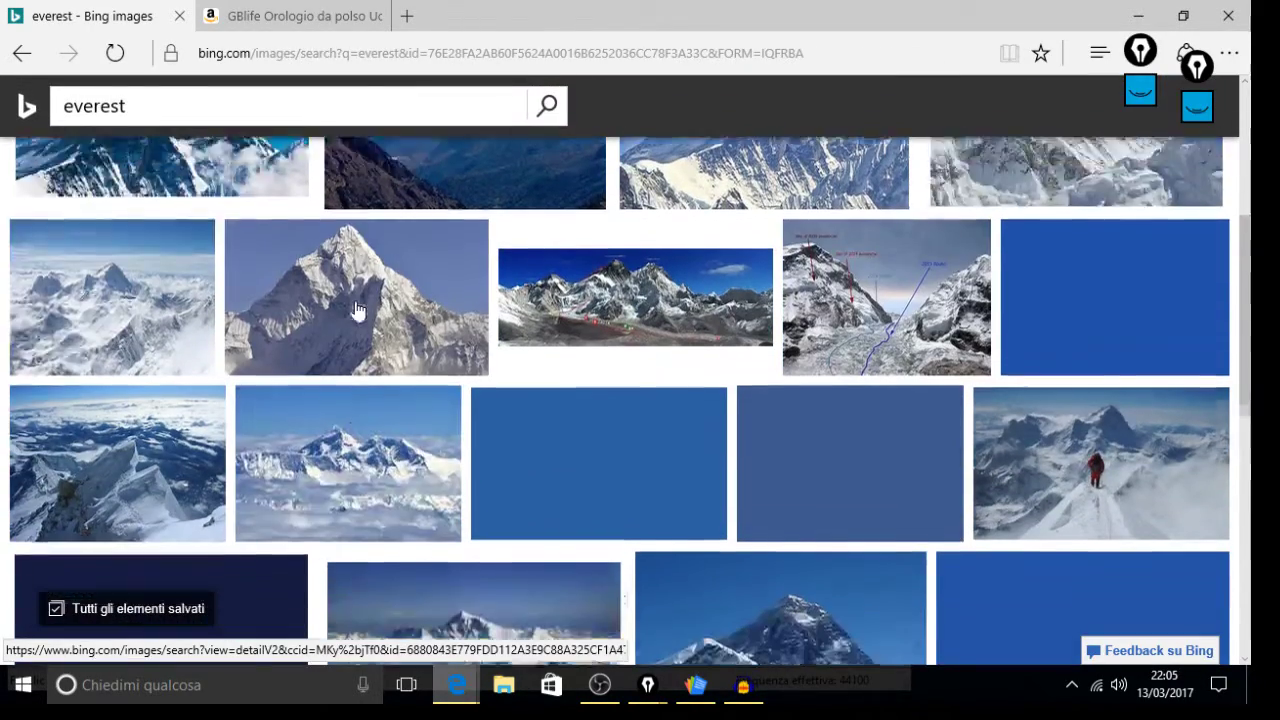
scroll(357, 310, "down", 2)
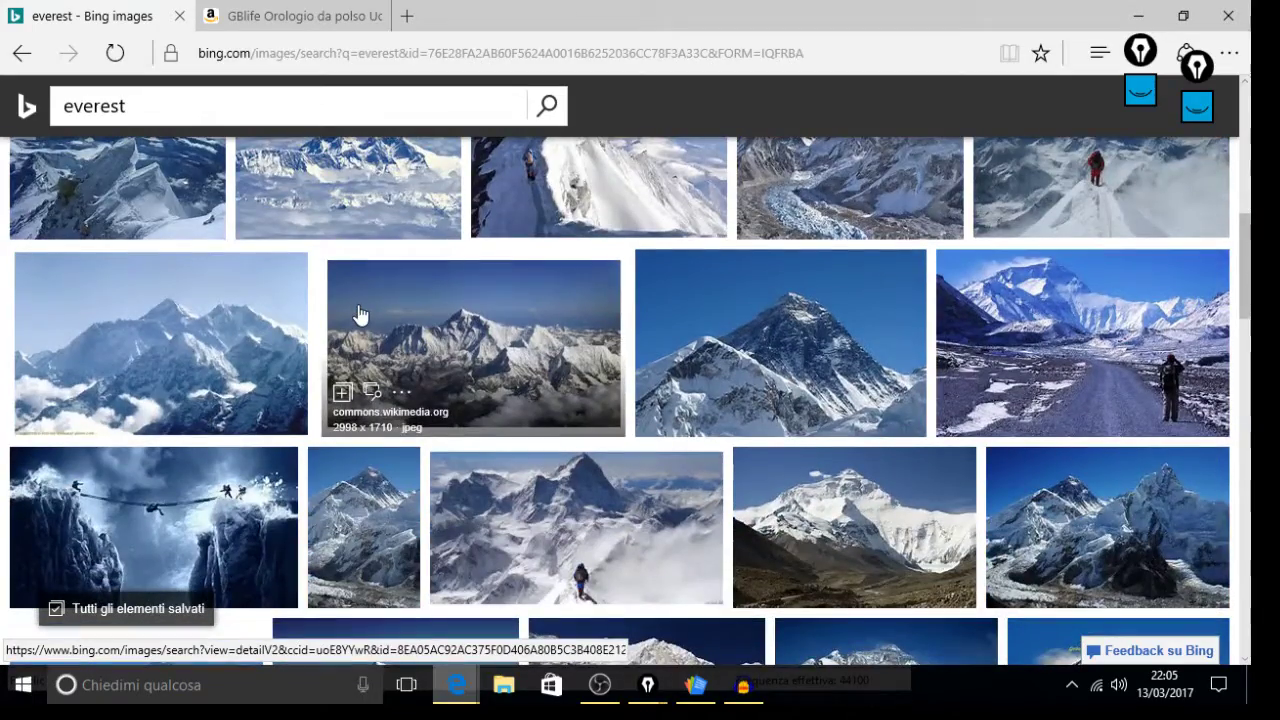
scroll(362, 317, "down", 6)
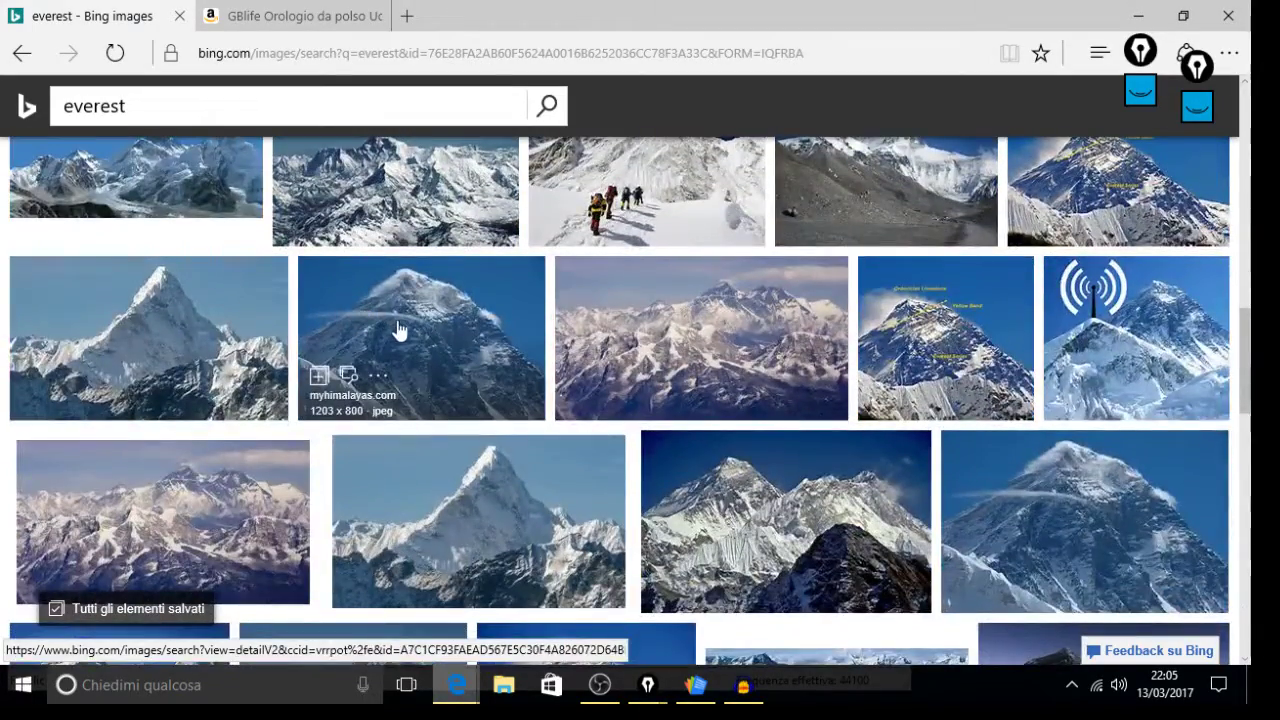
left_click(399, 330)
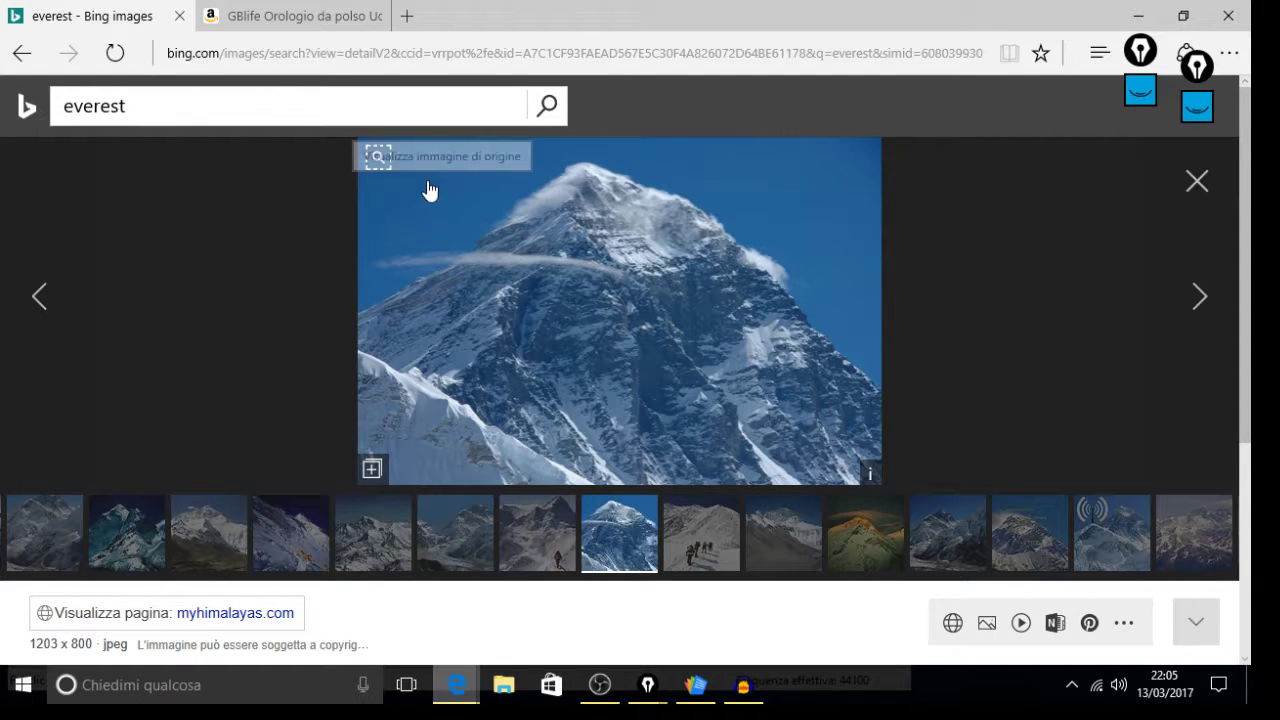
Start a visual search on the enlarged photo and fit the search frame around the peak and most of its slopes.
left_click(377, 160)
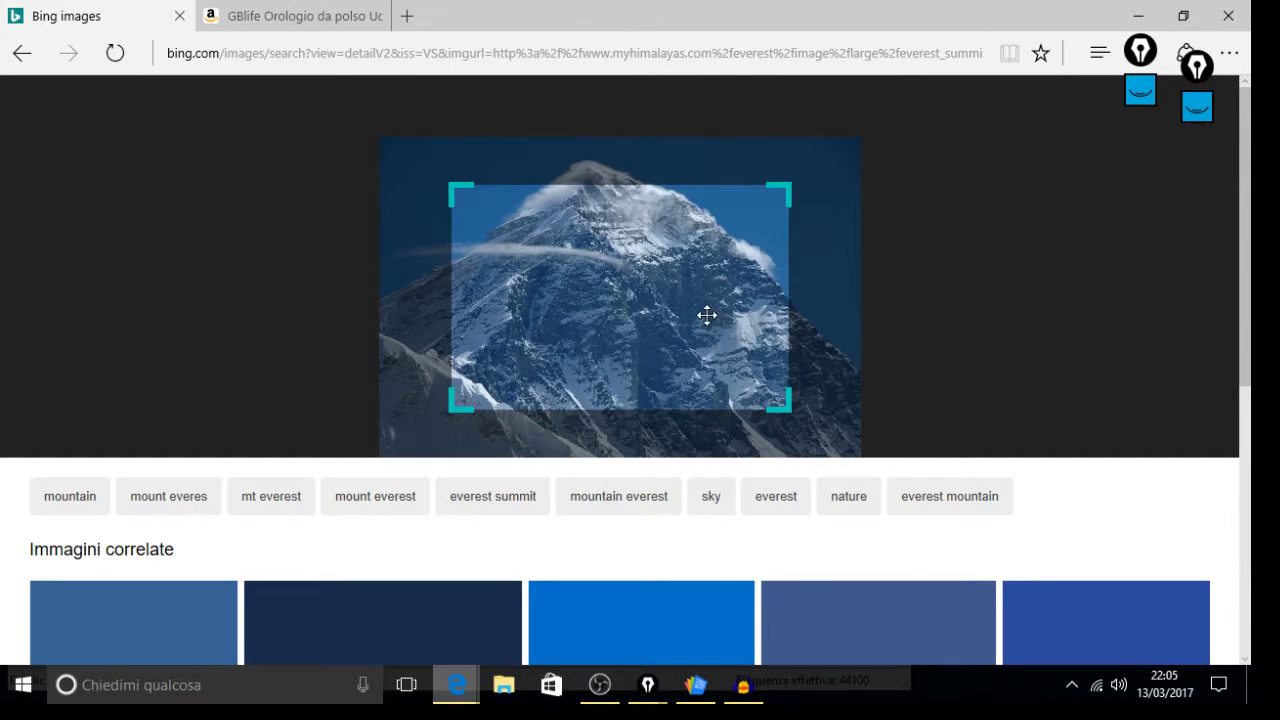
left_click_drag(662, 320, 649, 286)
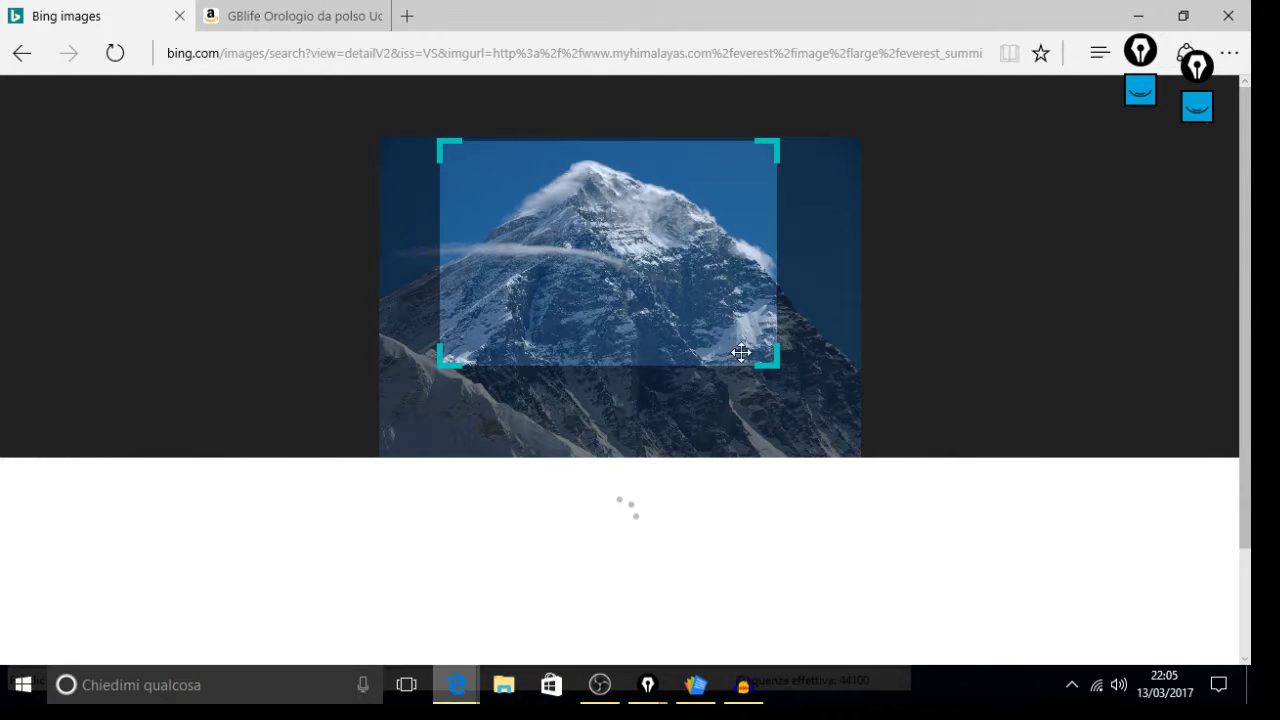
left_click_drag(767, 360, 810, 418)
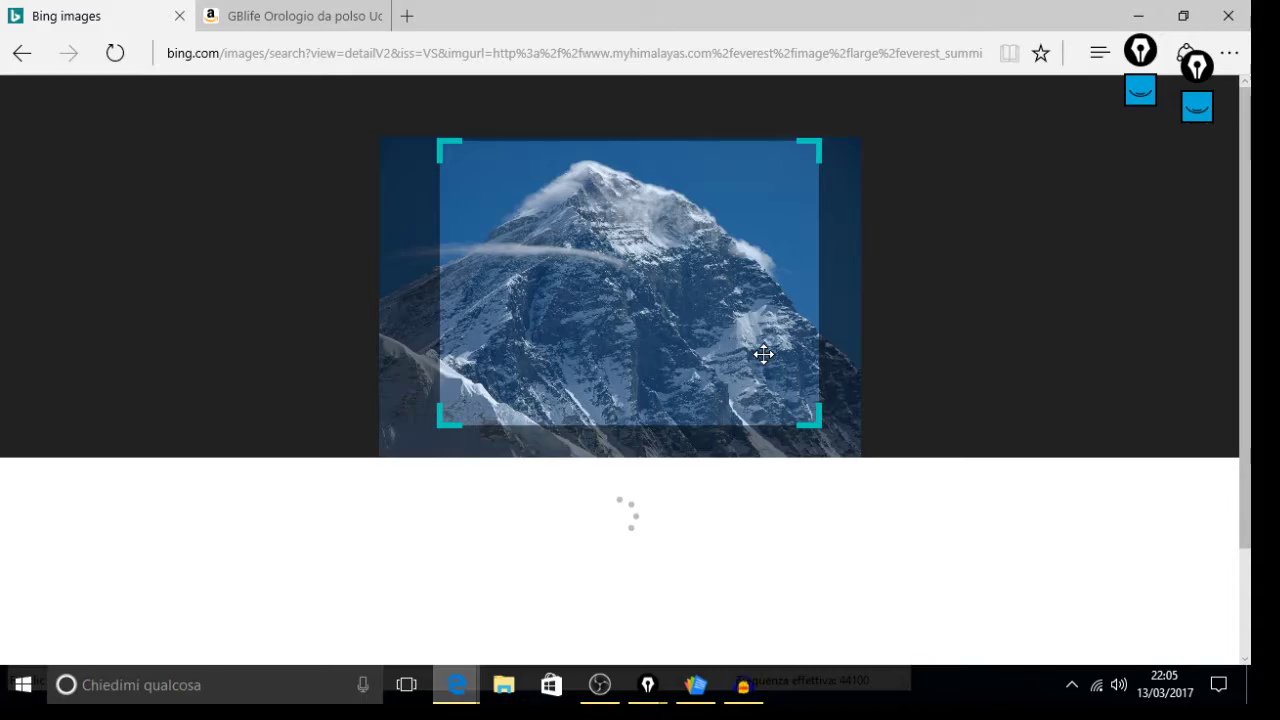
Examine the related images and suggested tags for the framed part of the mountain photo.
scroll(761, 351, "down", 2)
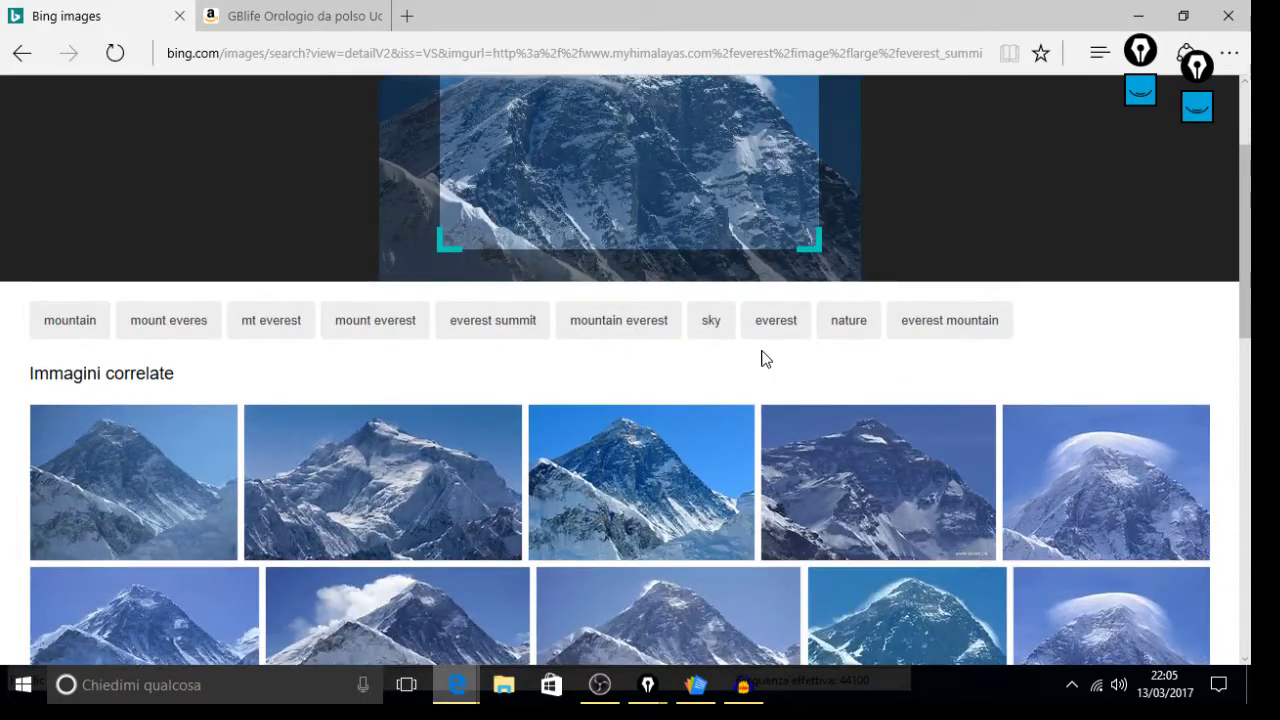
scroll(761, 359, "down", 6)
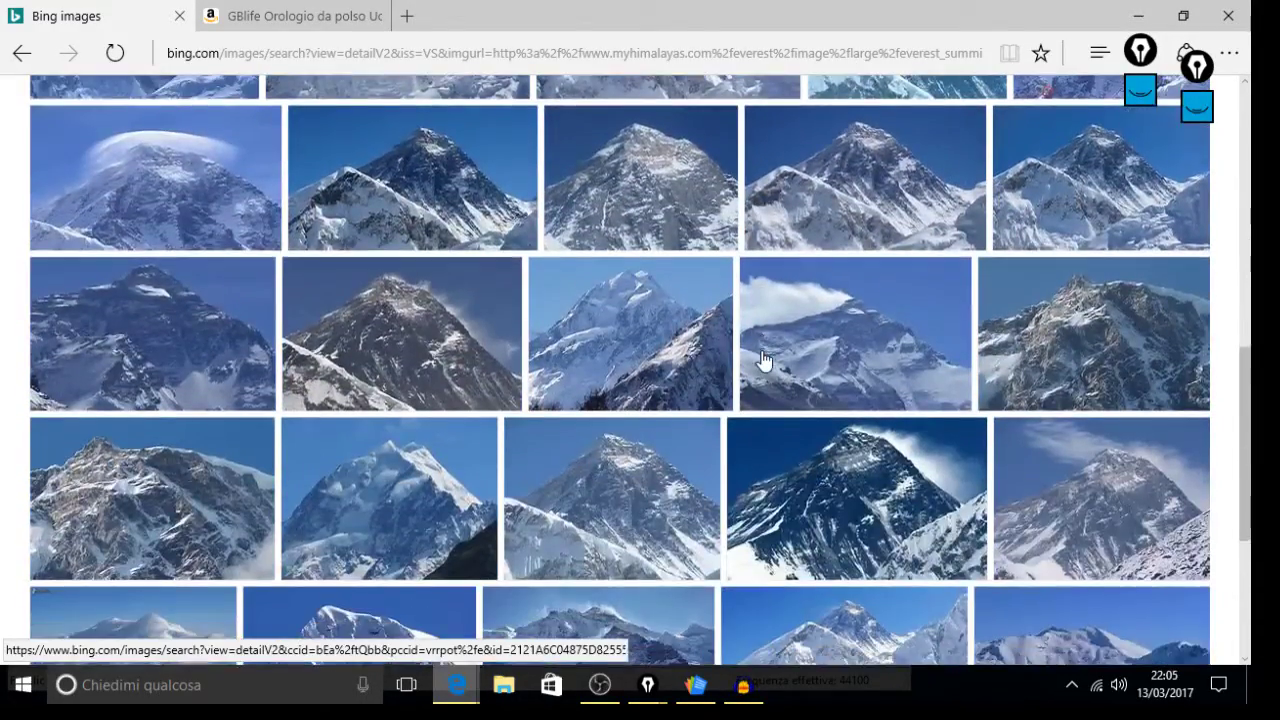
scroll(762, 360, "down", 3)
scroll(765, 360, "down", 1)
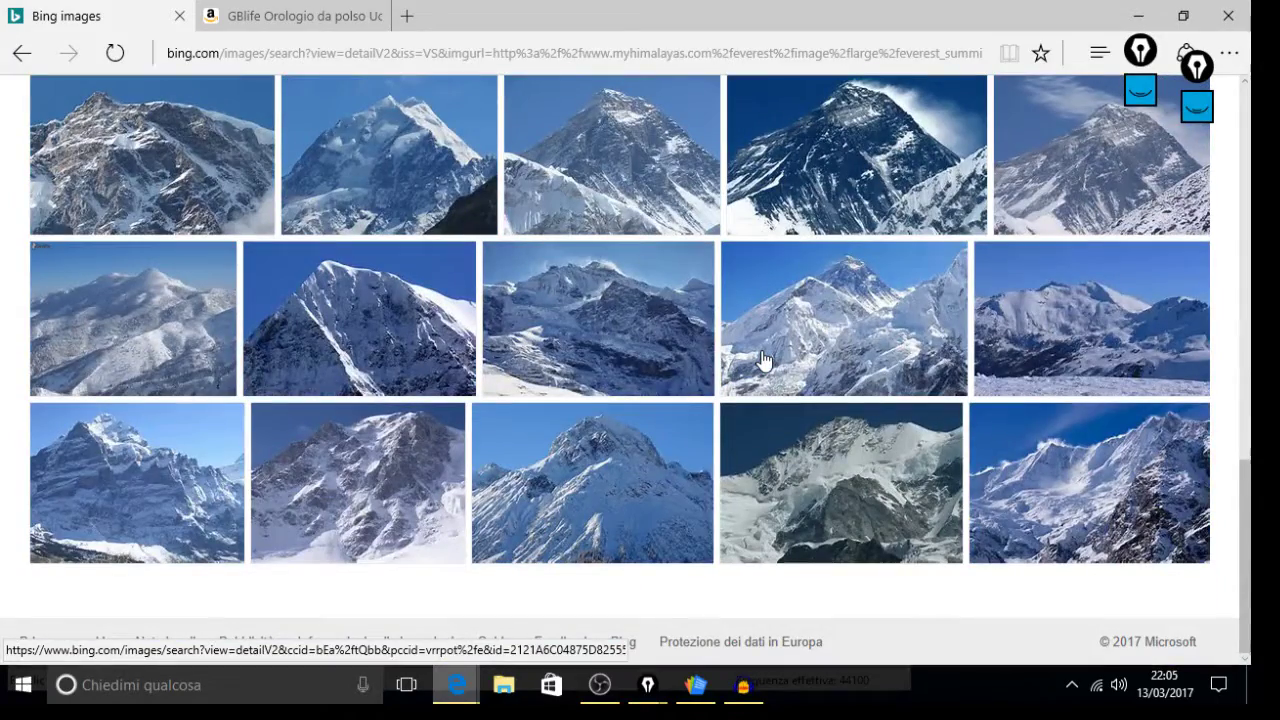
scroll(763, 359, "up", 3)
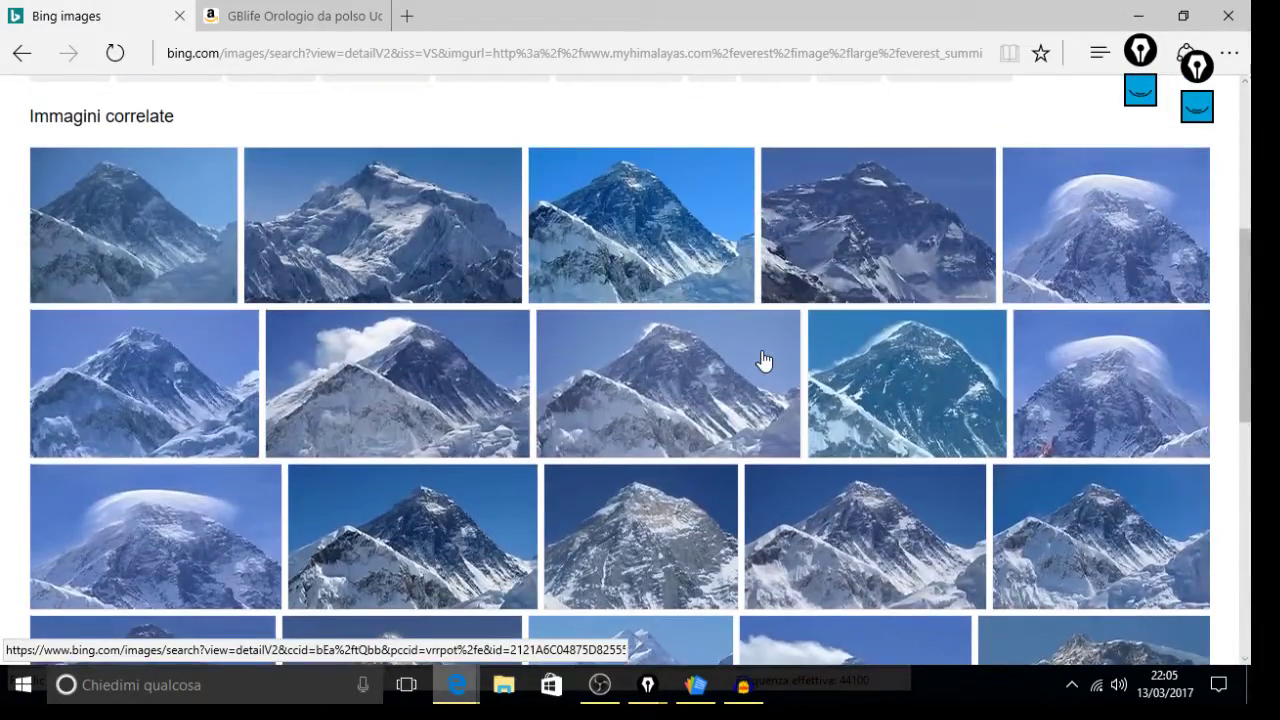
scroll(763, 360, "up", 3)
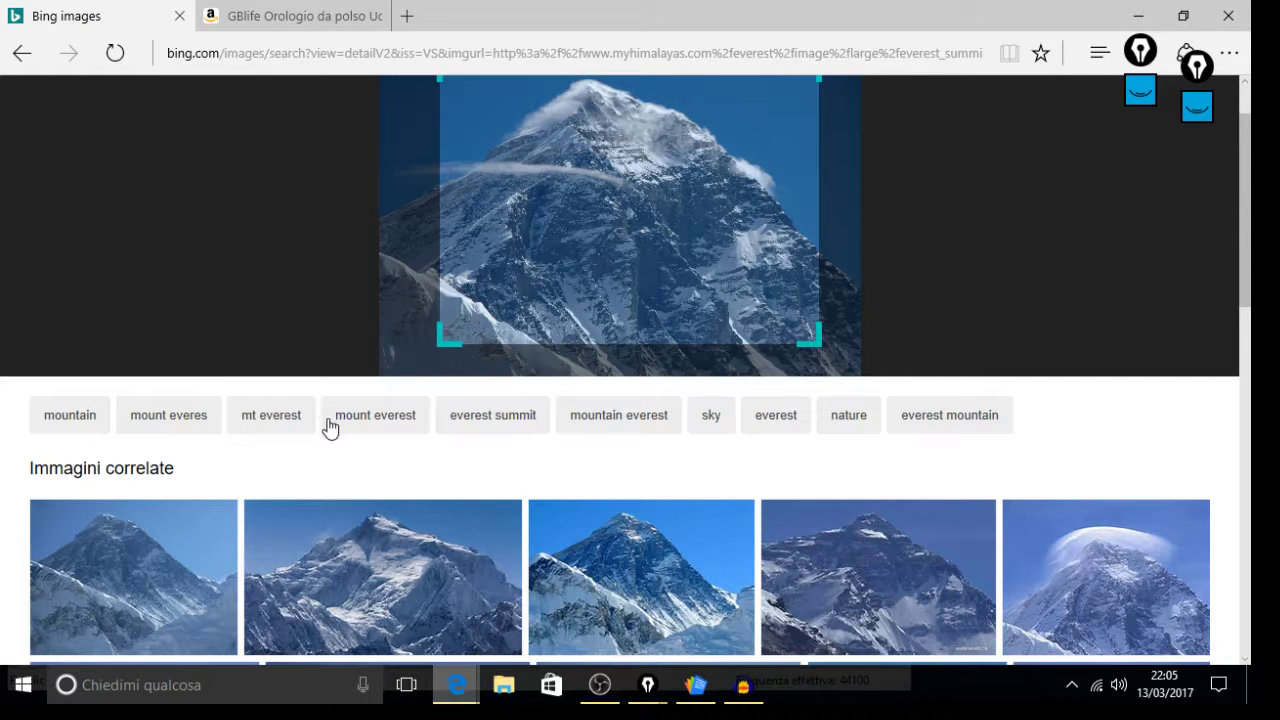
scroll(698, 364, "up", 1)
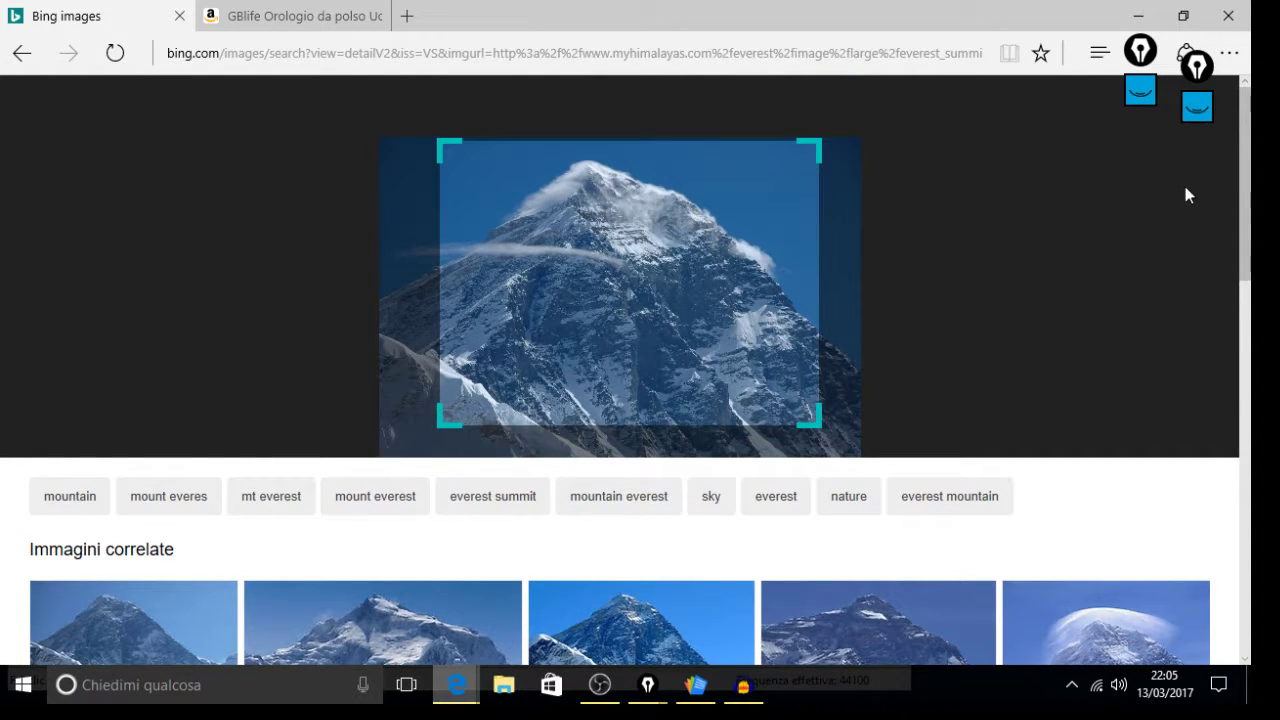
Show the screen-drawing overlay over the mountain photo and erase all the old yellow marks.
left_click(1197, 107)
mouse_move(1197, 107)
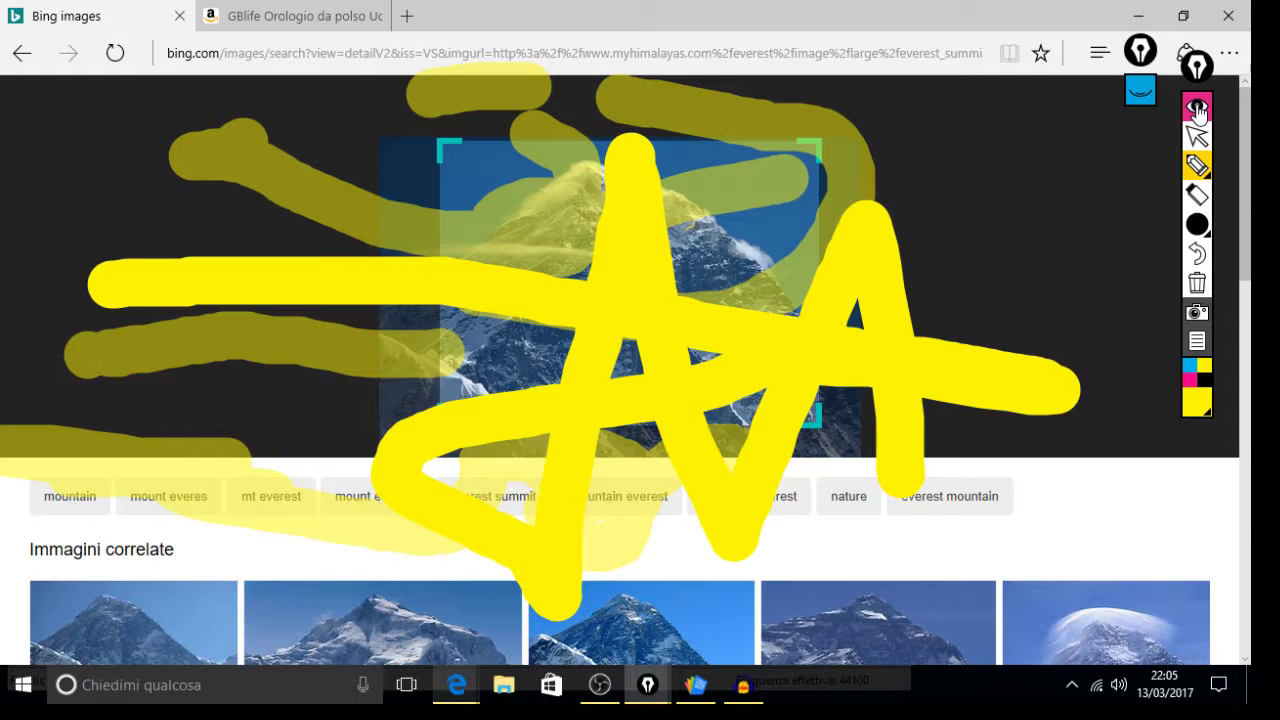
left_click(1198, 284)
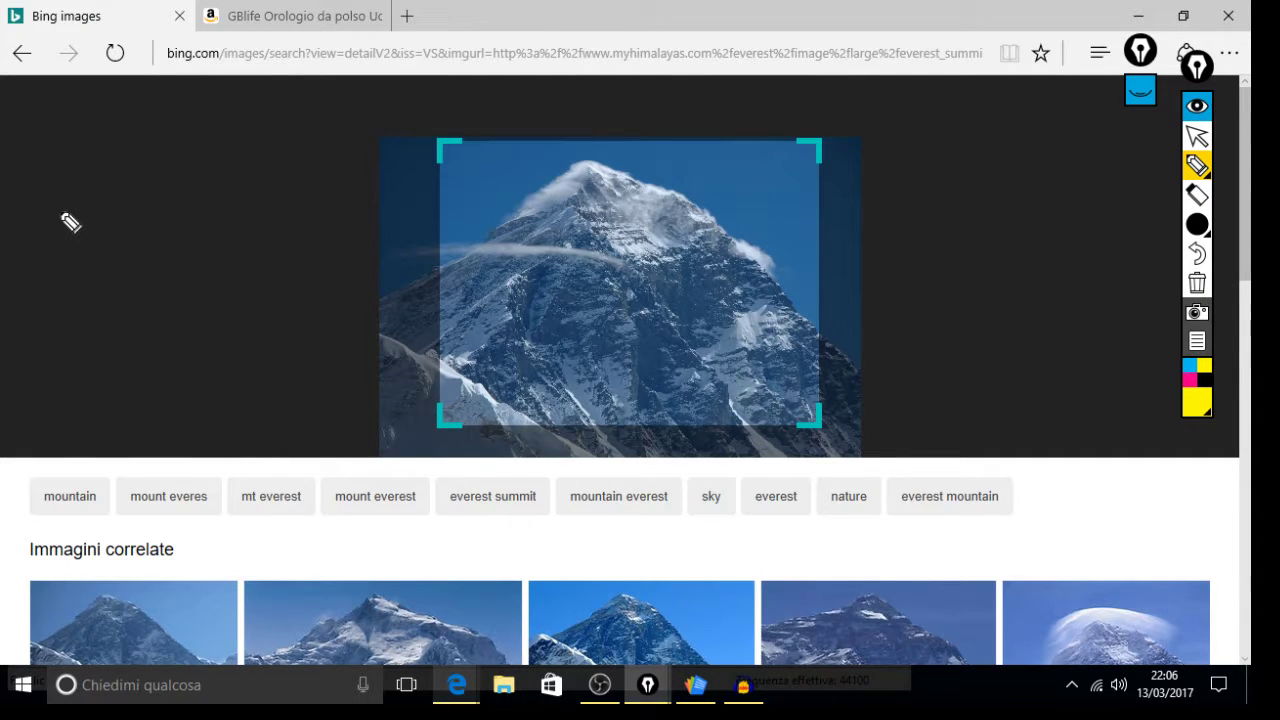
Draw two thick yellow arrows pointing inward at the mountain photo from both sides, and hide the drawing overlay.
mouse_move(70, 222)
left_mouse_down()
mouse_move(120, 214)
mouse_move(308, 241)
left_mouse_up()
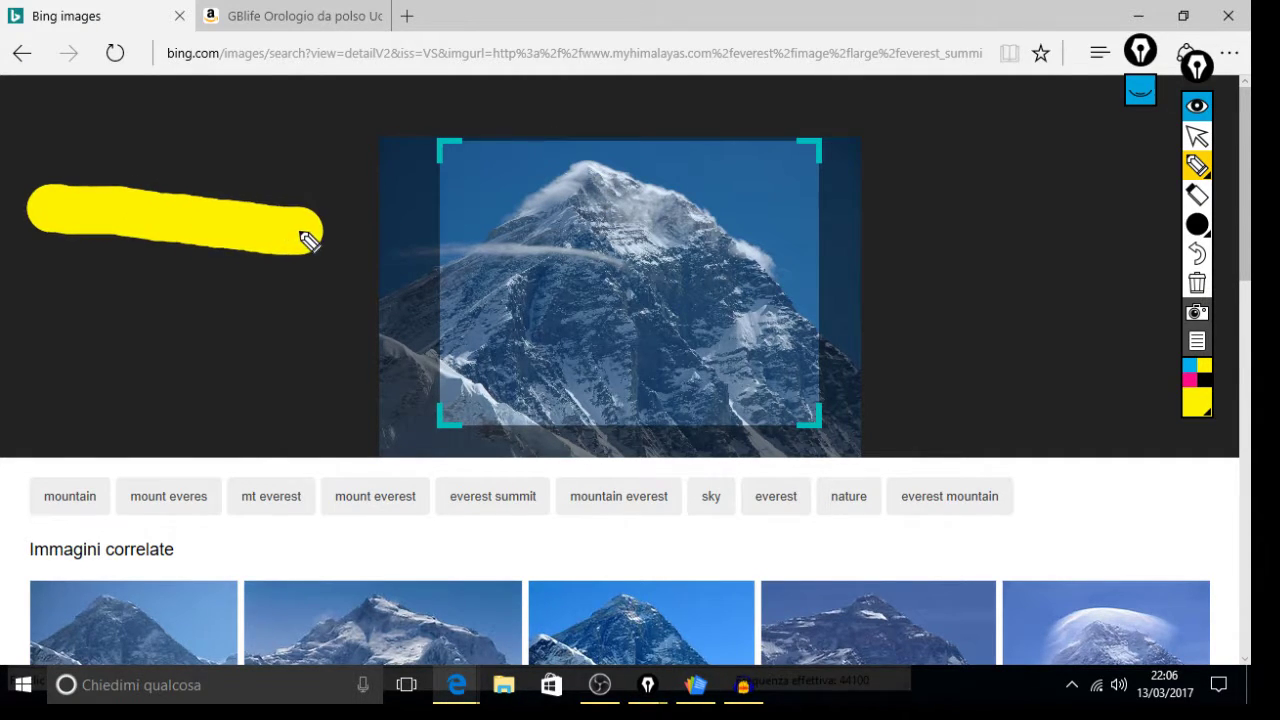
left_click(298, 202)
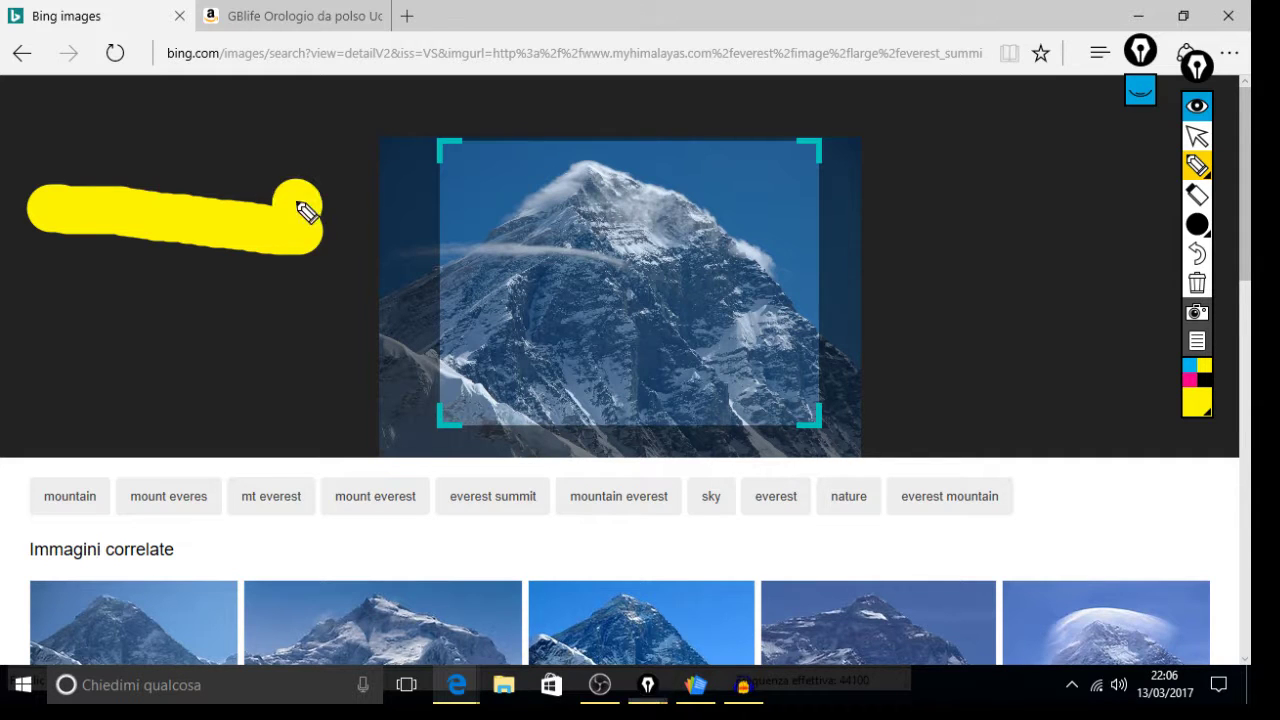
mouse_move(254, 189)
left_mouse_down()
mouse_move(351, 254)
mouse_move(255, 292)
left_mouse_up()
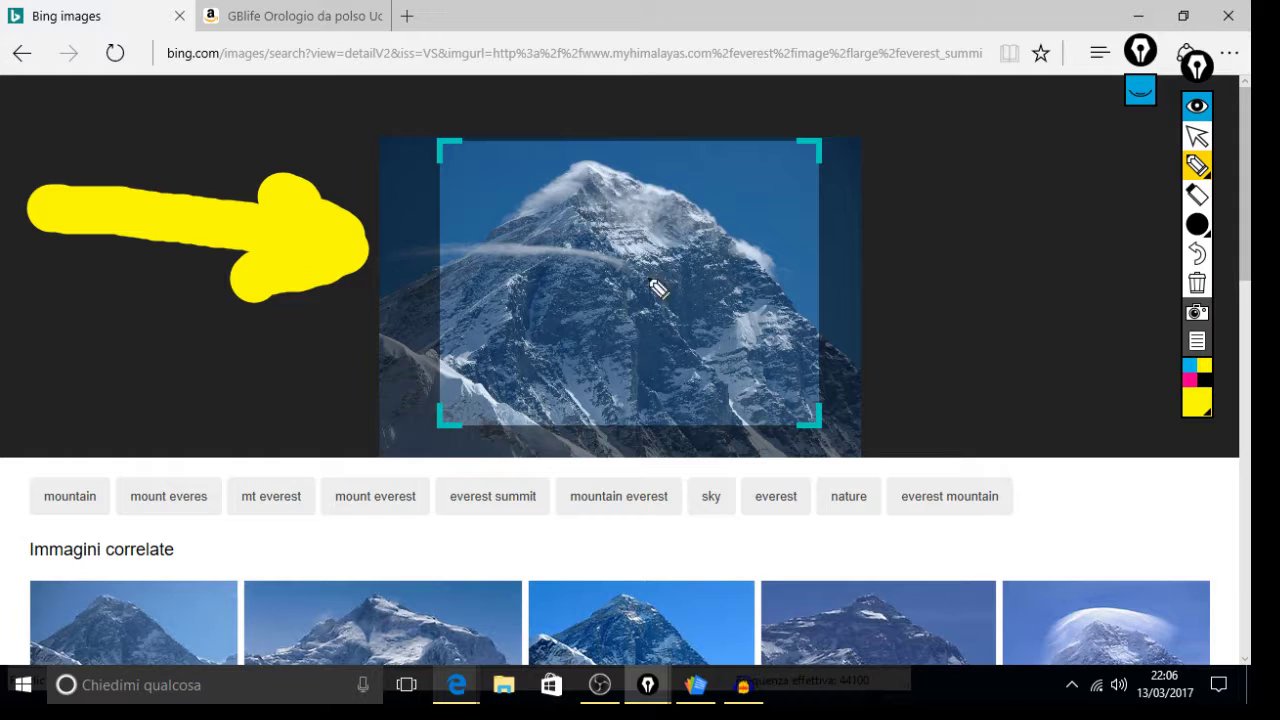
mouse_move(1105, 186)
left_mouse_down()
mouse_move(937, 251)
mouse_move(915, 255)
mouse_move(914, 237)
mouse_move(894, 277)
mouse_move(980, 286)
mouse_move(998, 275)
left_mouse_up()
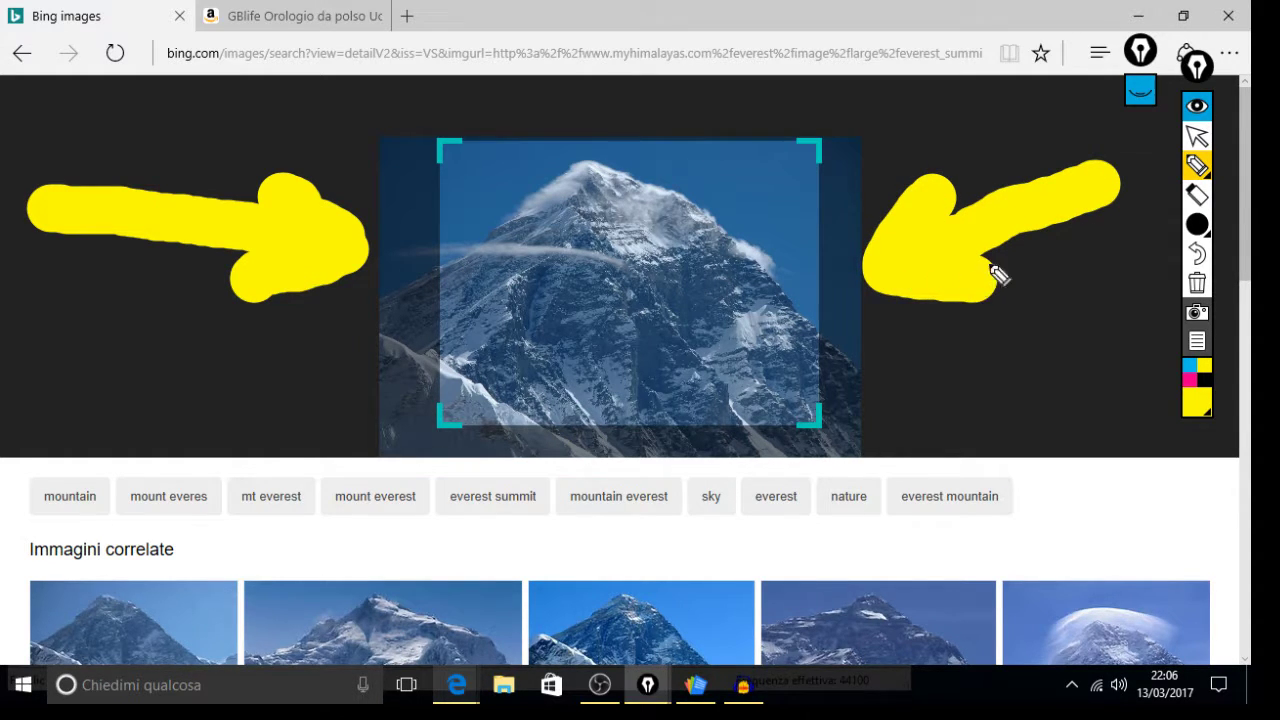
left_click(1195, 108)
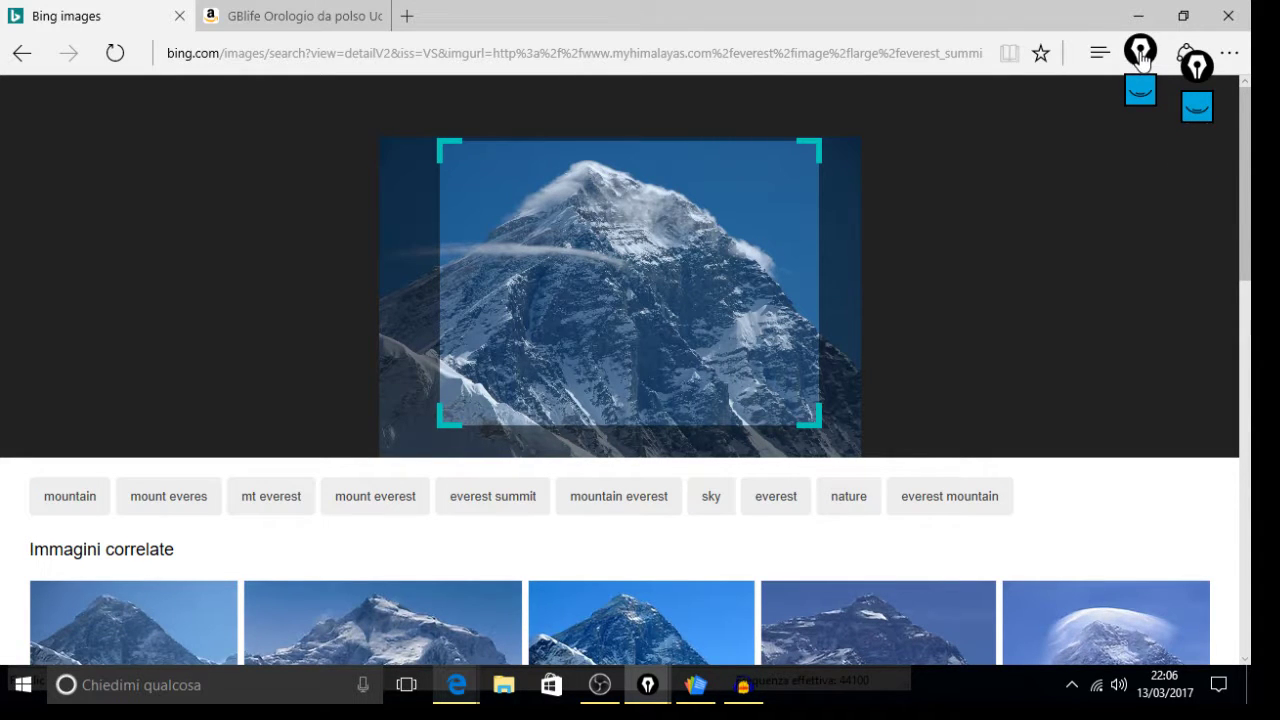
Stack the two floating drawing toolbars on top of each other and show the drawing overlay again.
left_click_drag(1141, 55, 1208, 68)
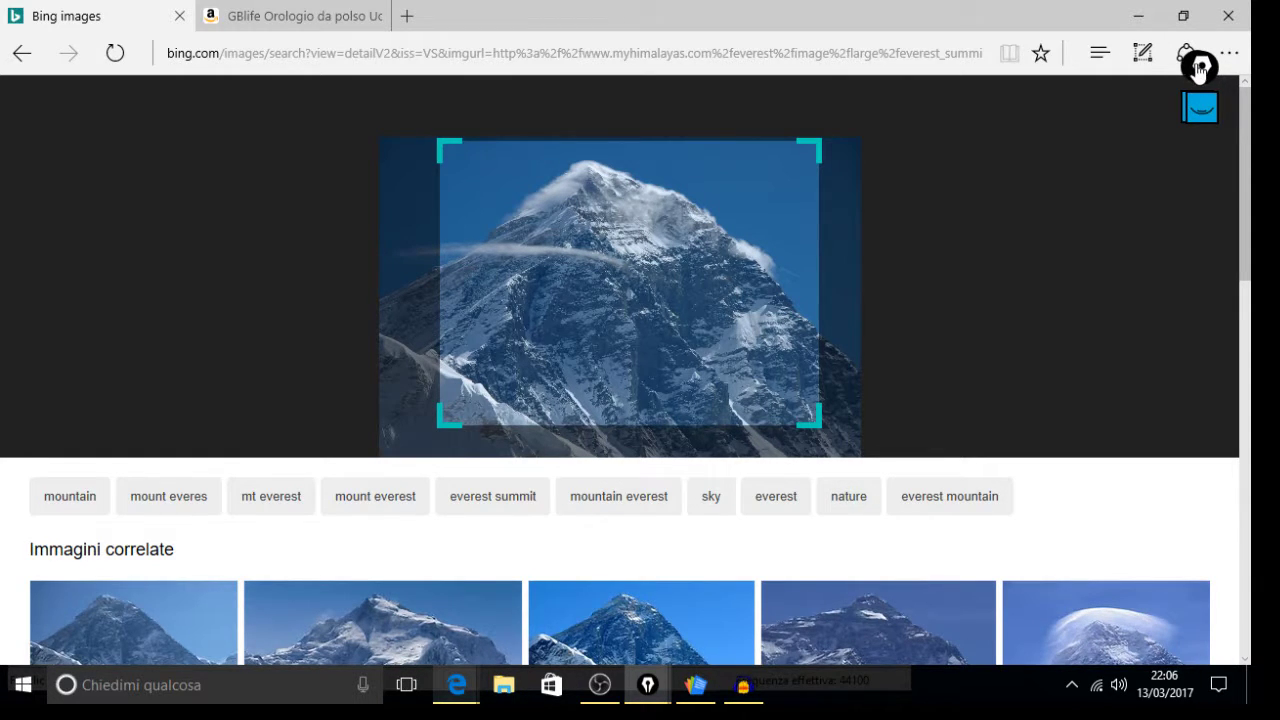
left_click(1205, 115)
left_click(1205, 115)
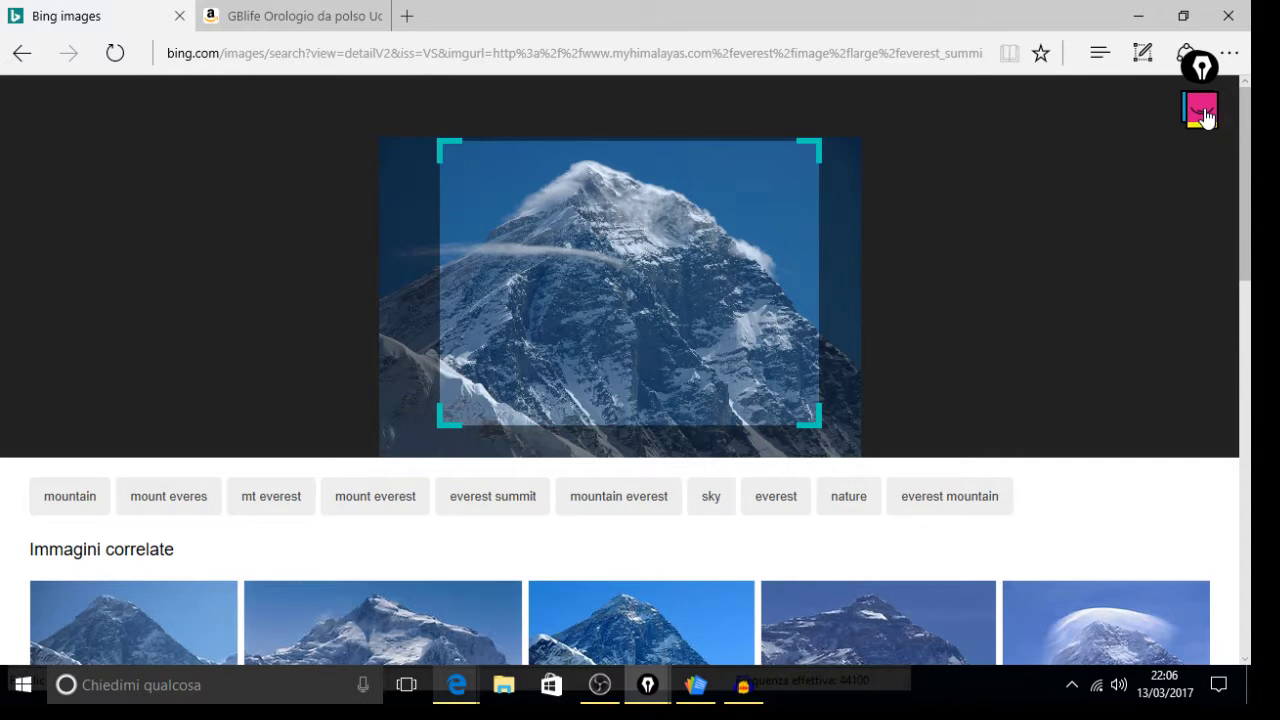
left_click(1205, 115)
Place yellow dots on the mountain photo and on the dark area beside it, and hide the drawing overlay.
left_click(622, 272)
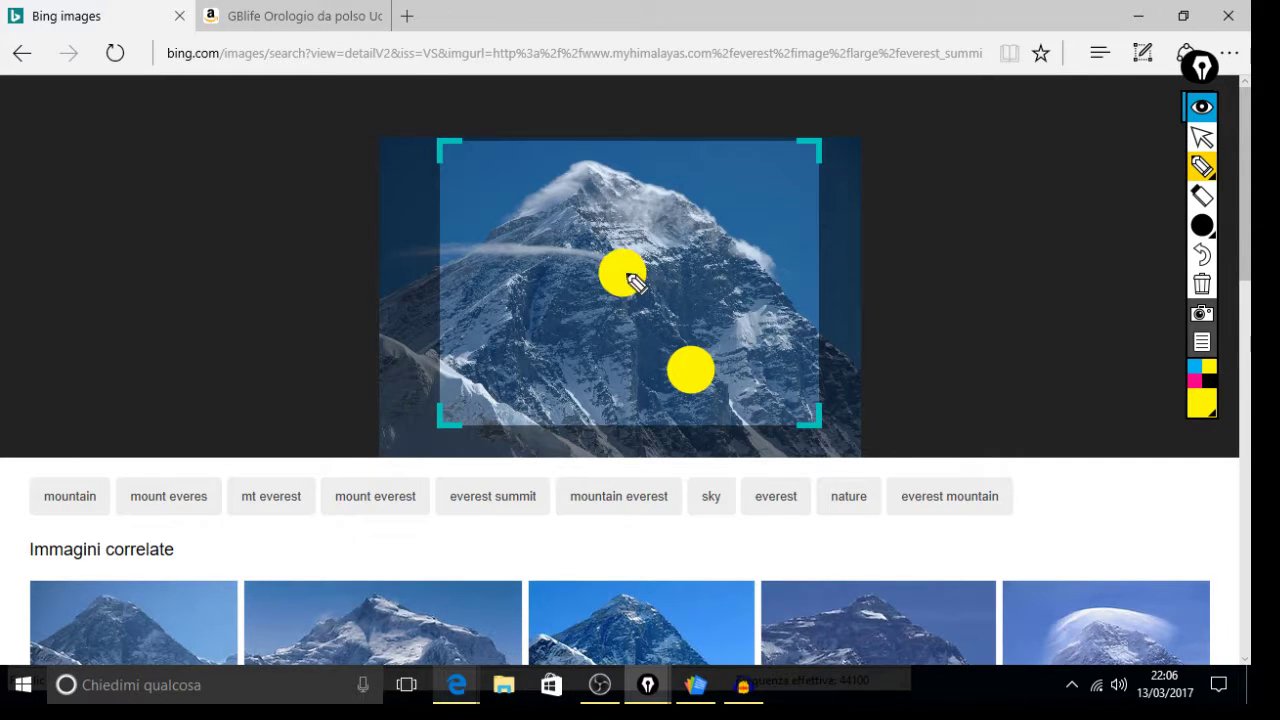
left_click(680, 204)
left_click(905, 225)
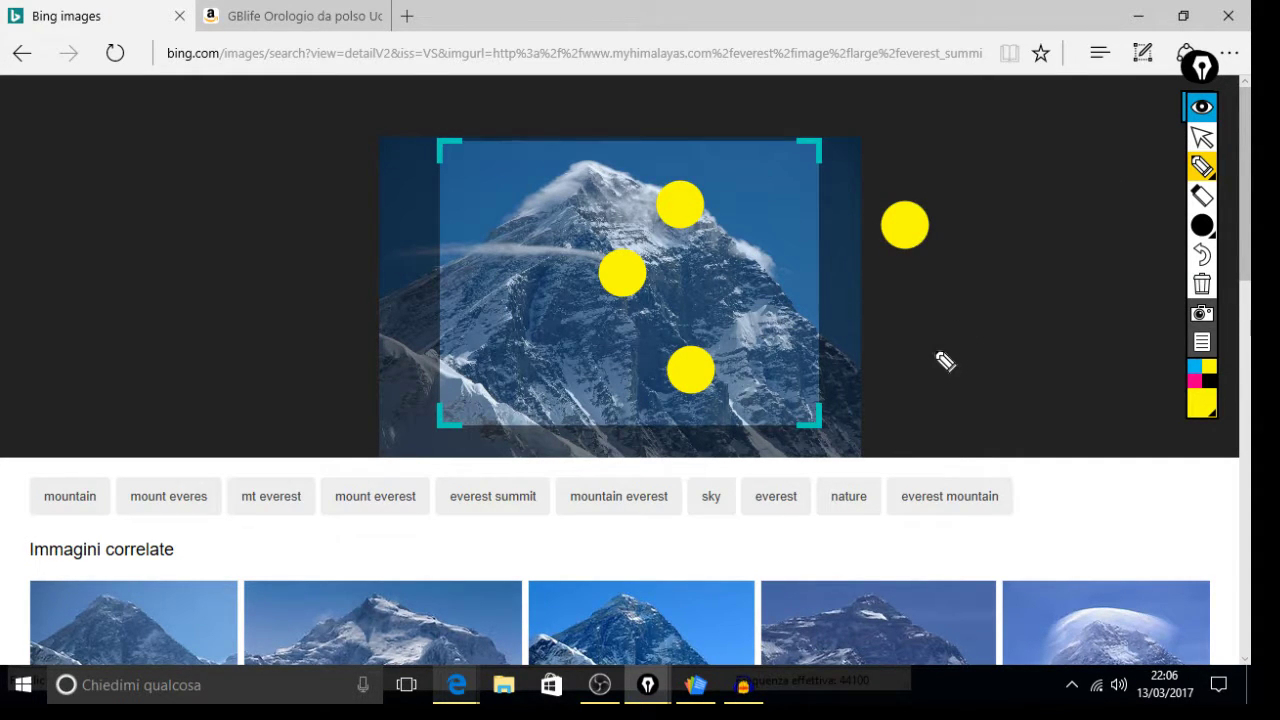
left_click(1192, 112)
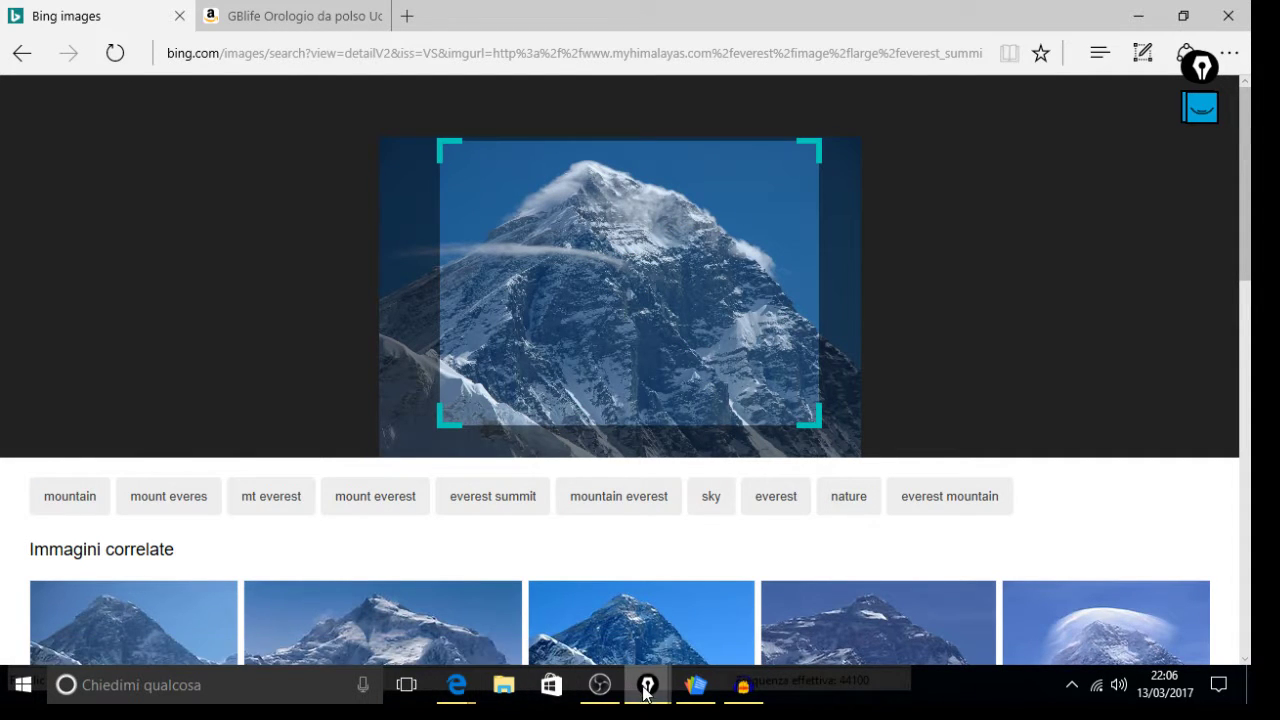
mouse_move(658, 692)
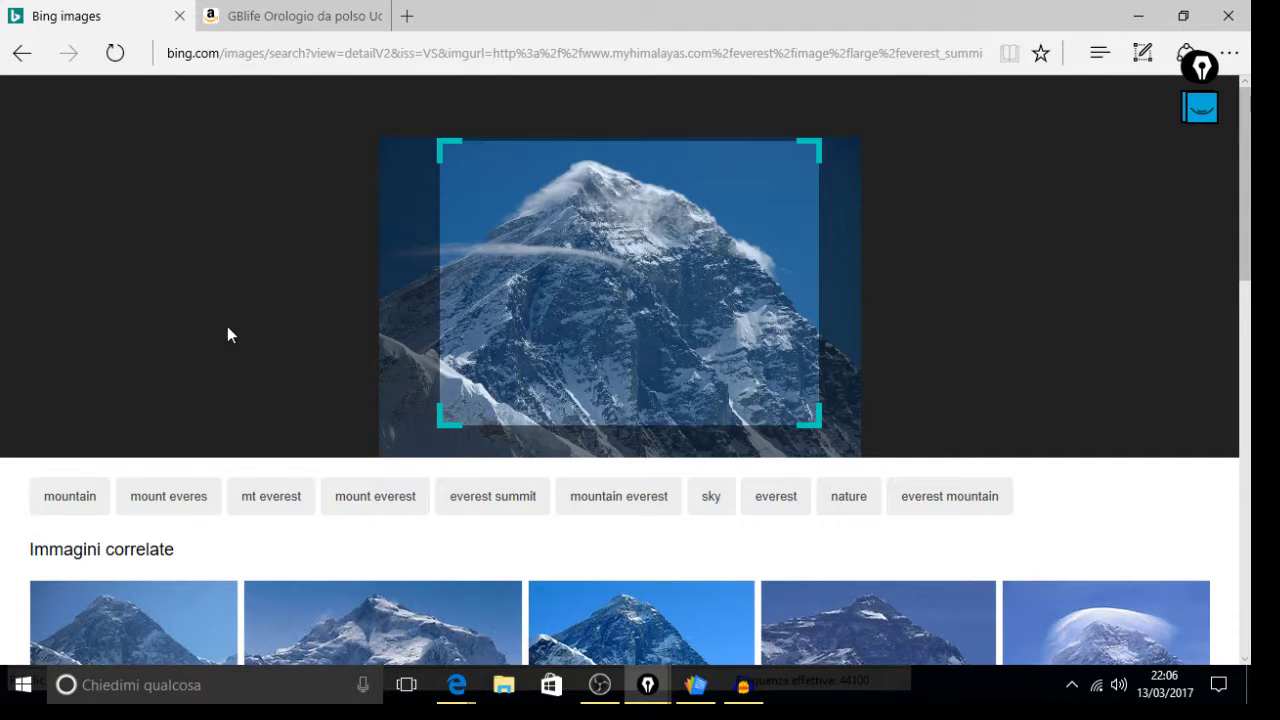
Open the 912 x 531 related Everest photo from descopera.ro, add it to the favourites without signing in, and view it full size.
scroll(228, 324, "down", 1)
scroll(229, 338, "down", 4)
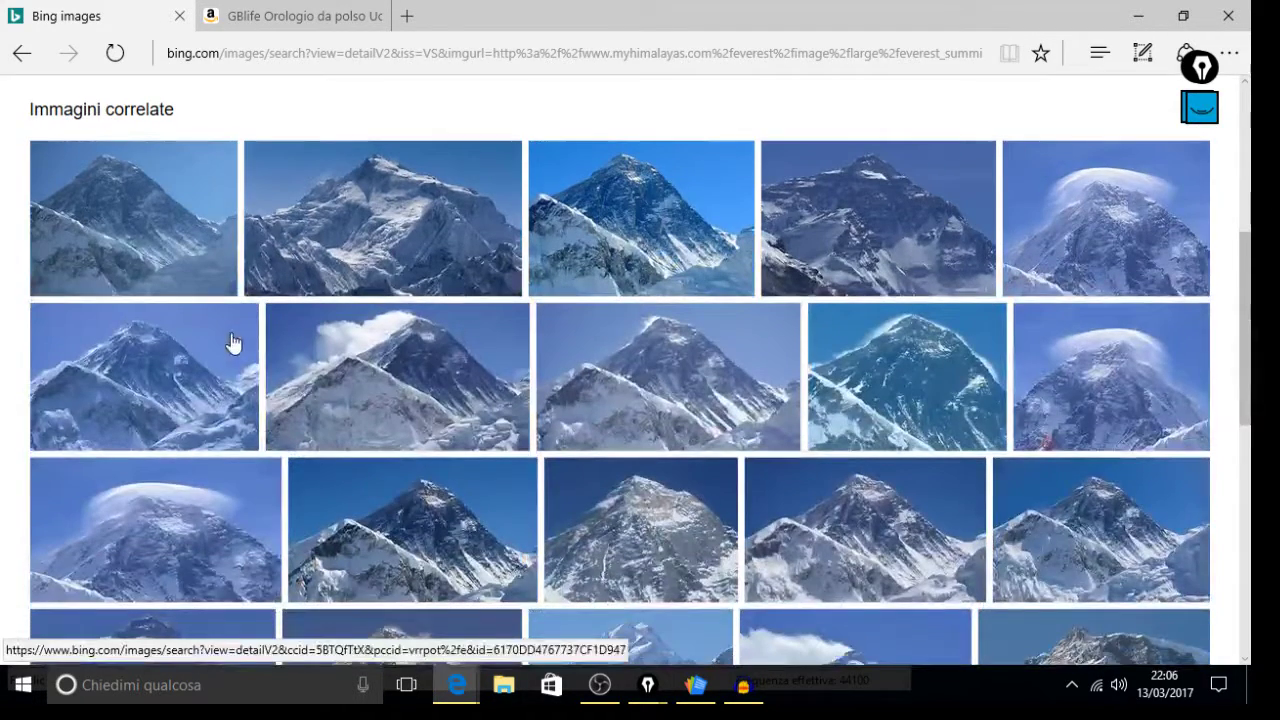
left_click(436, 532)
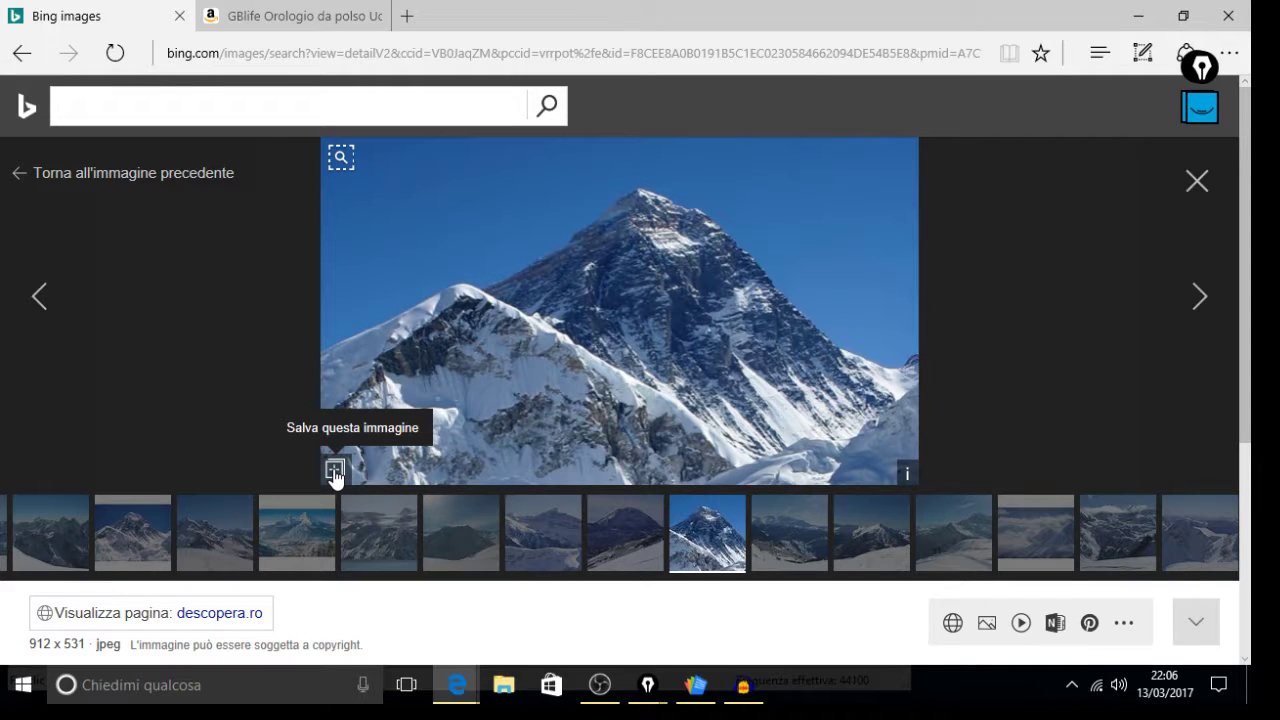
left_click(335, 472)
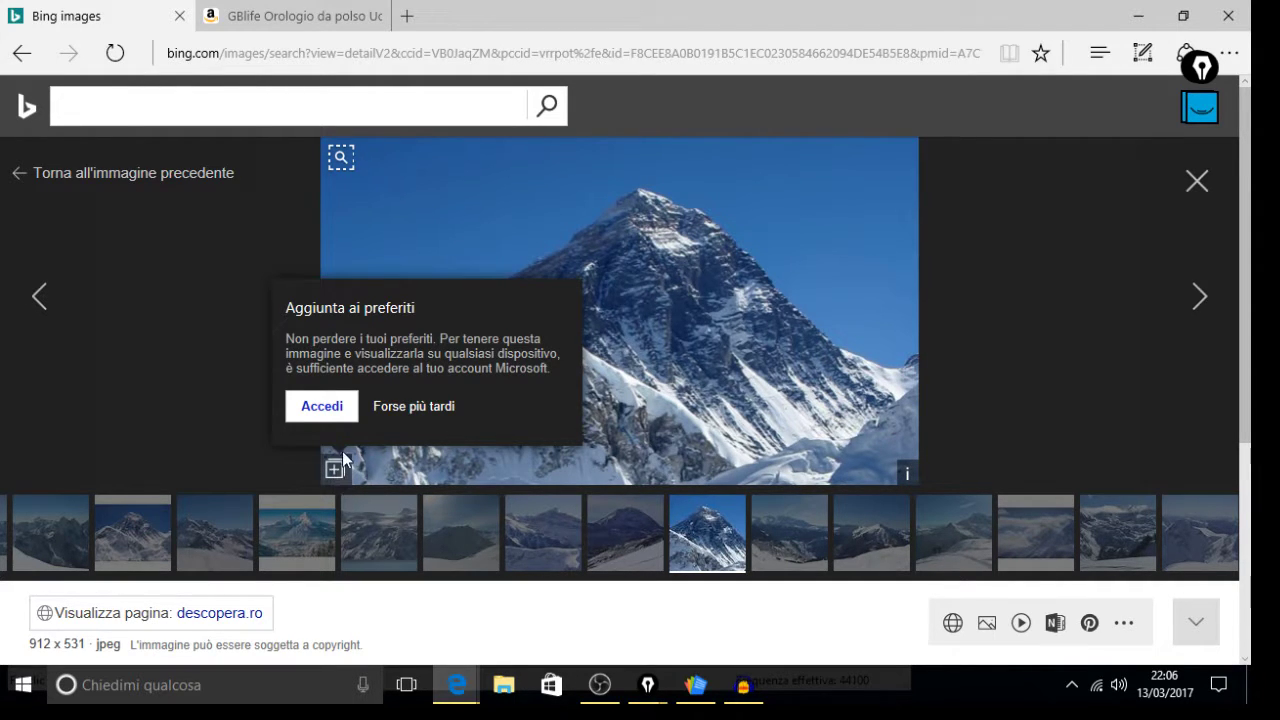
left_click(400, 408)
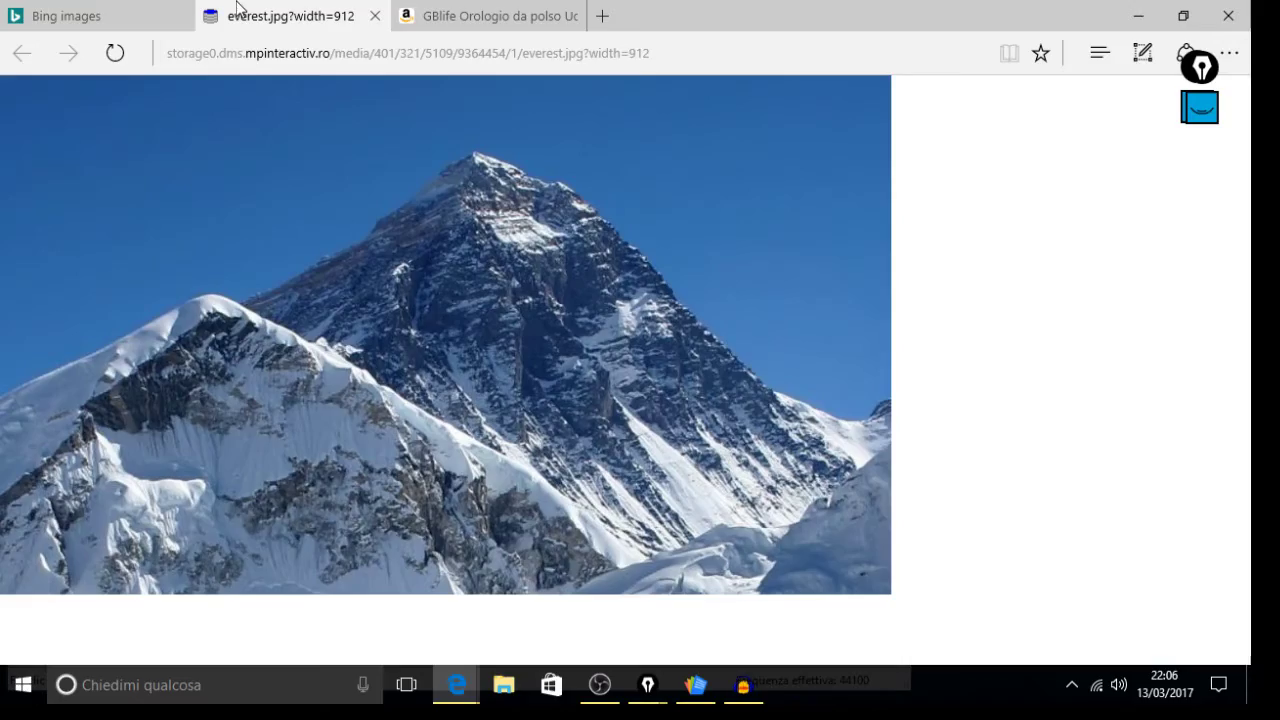
Try saving the full-size Everest image under a name and sharing it to OneNote, and dismiss the sharing options.
right_click(254, 259)
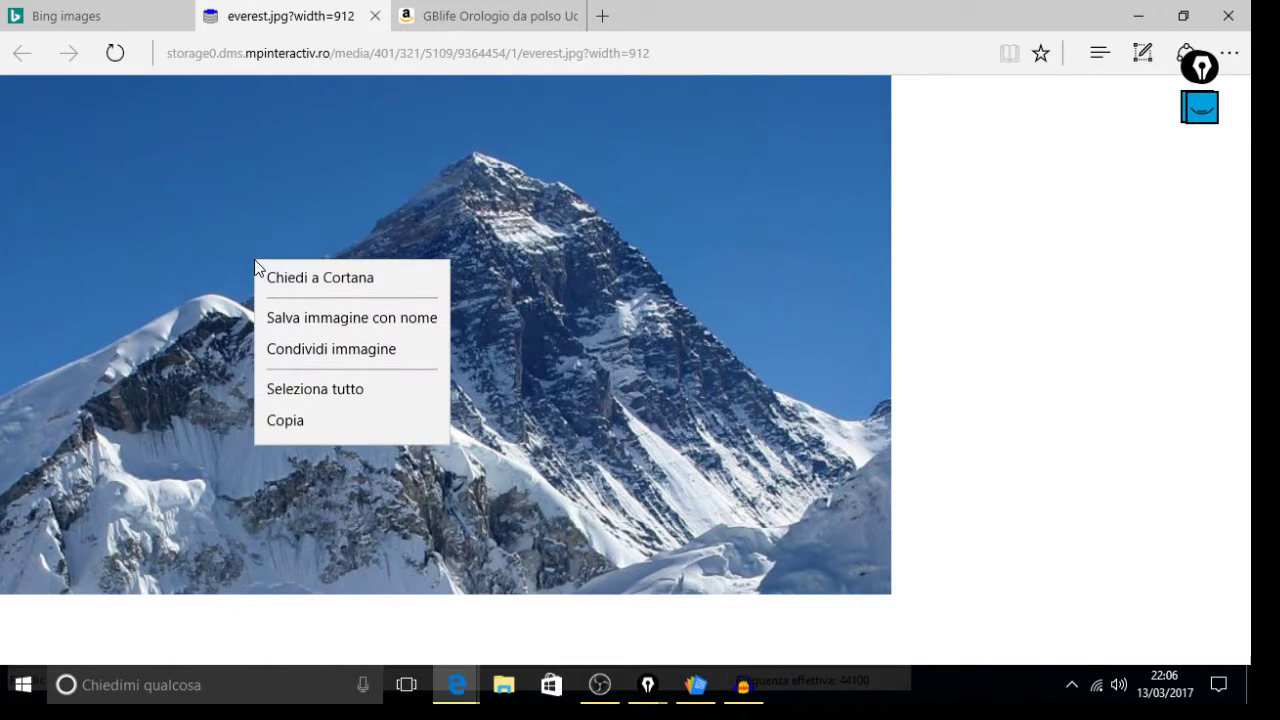
left_click(359, 325)
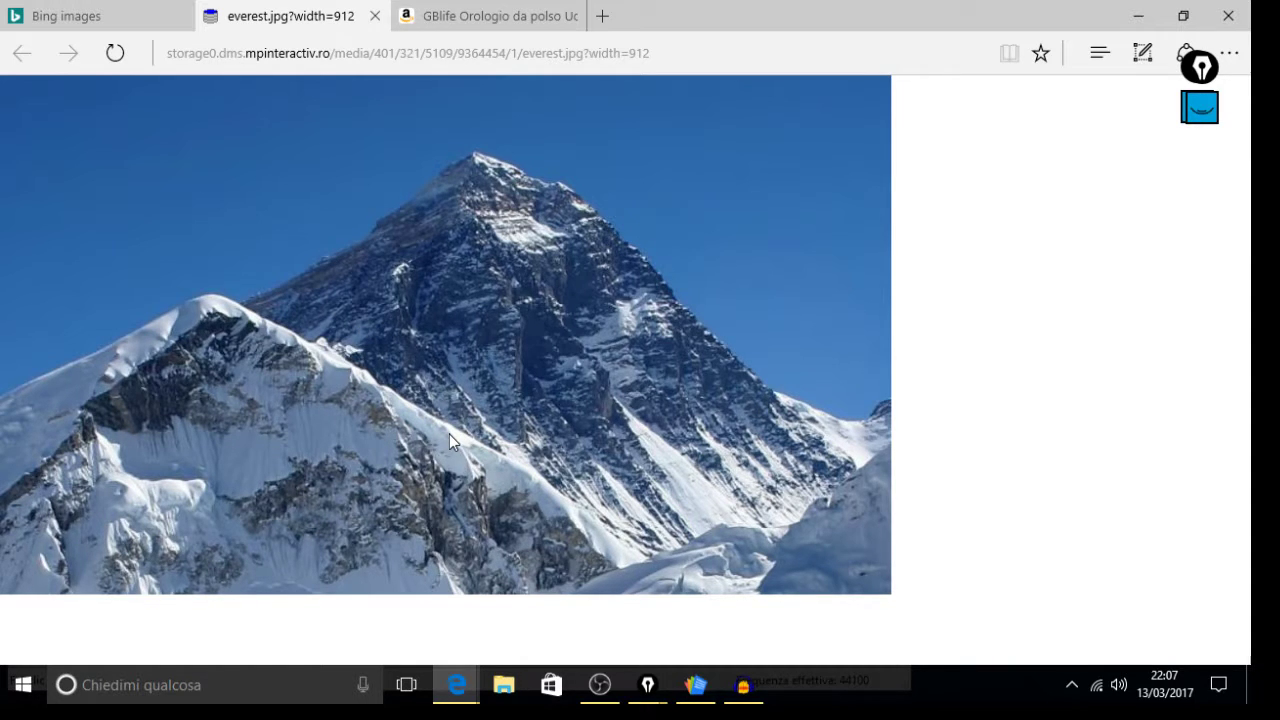
right_click(382, 311)
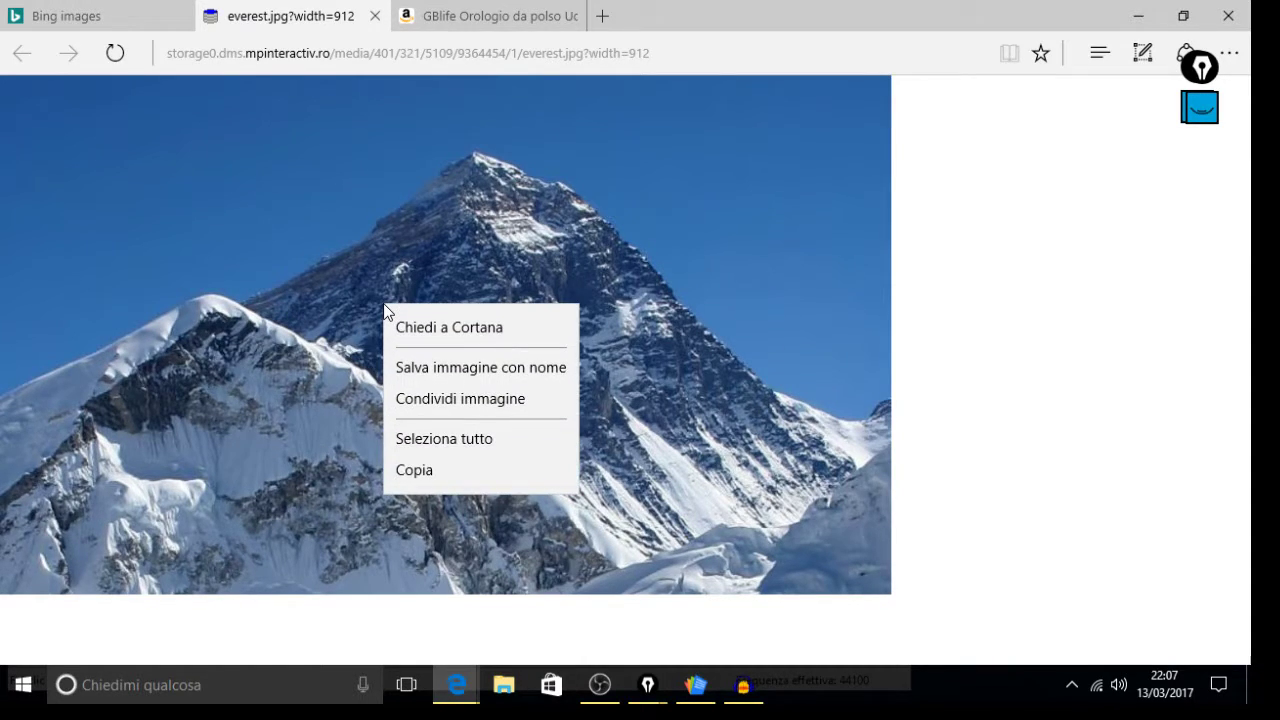
left_click(513, 400)
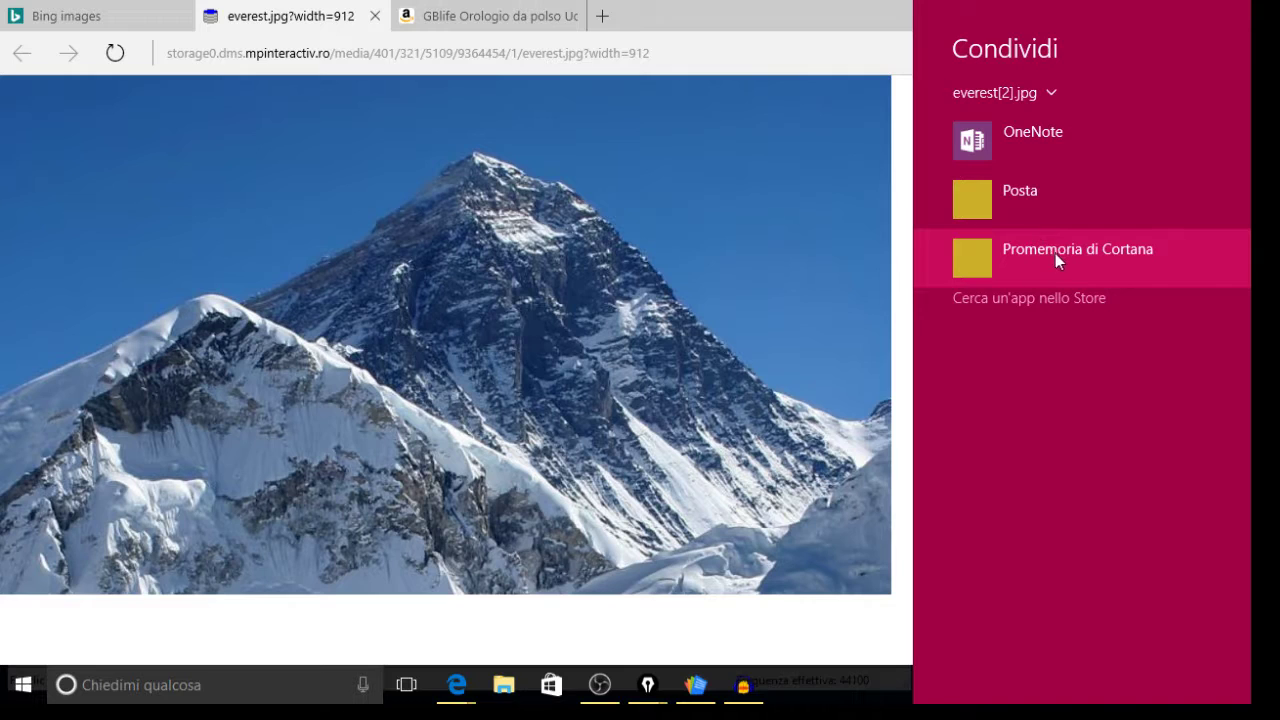
left_click(1043, 130)
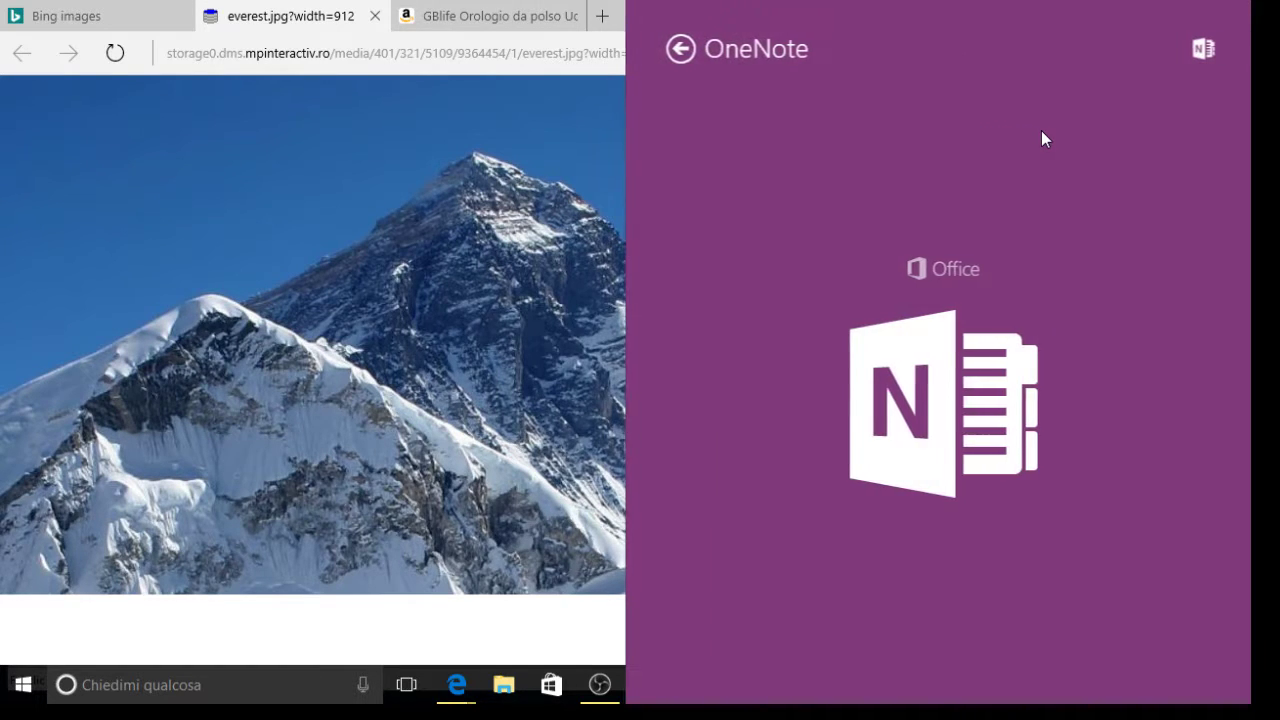
left_click(672, 49)
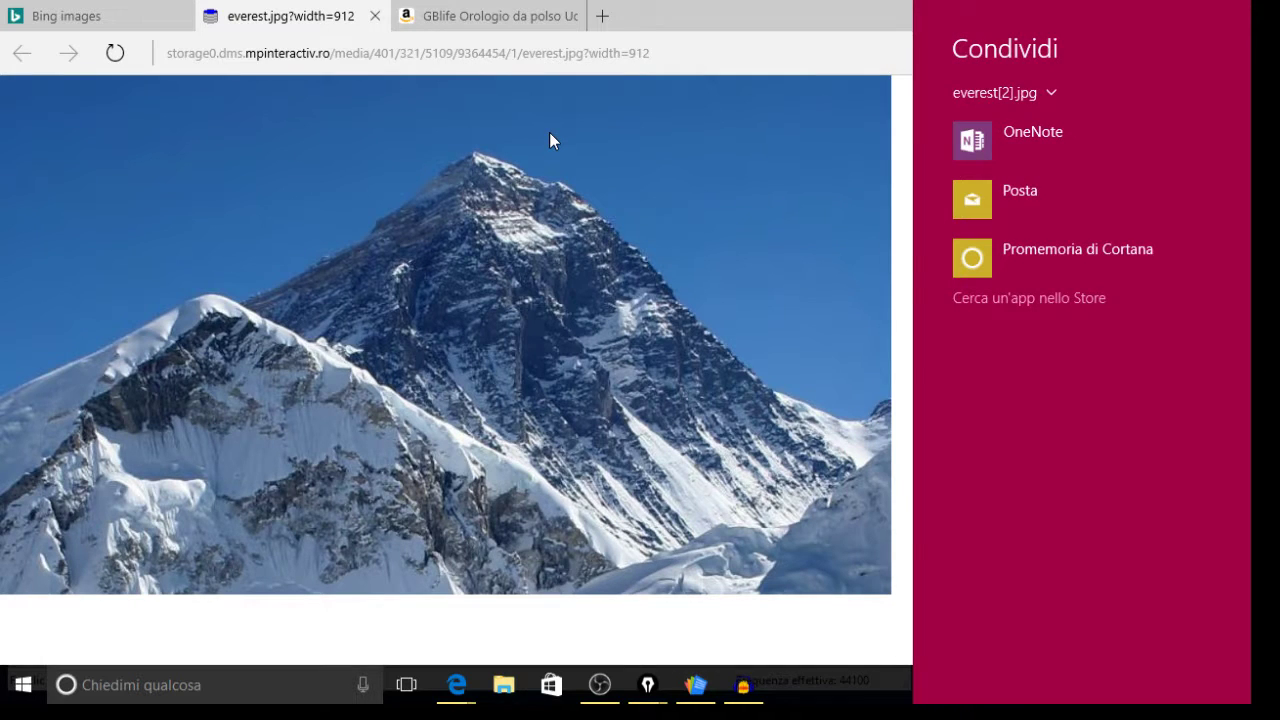
left_click(674, 161)
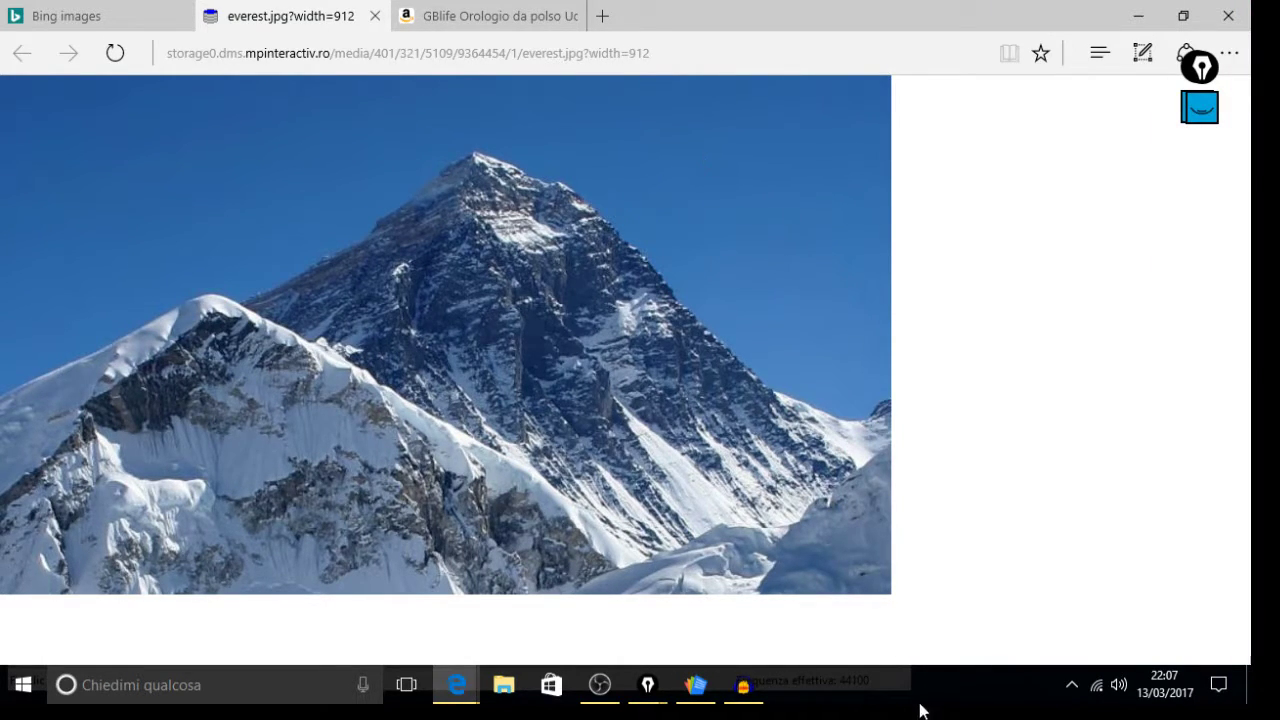
Switch to Audacity and align the selected audio tracks end to end.
left_click(752, 688)
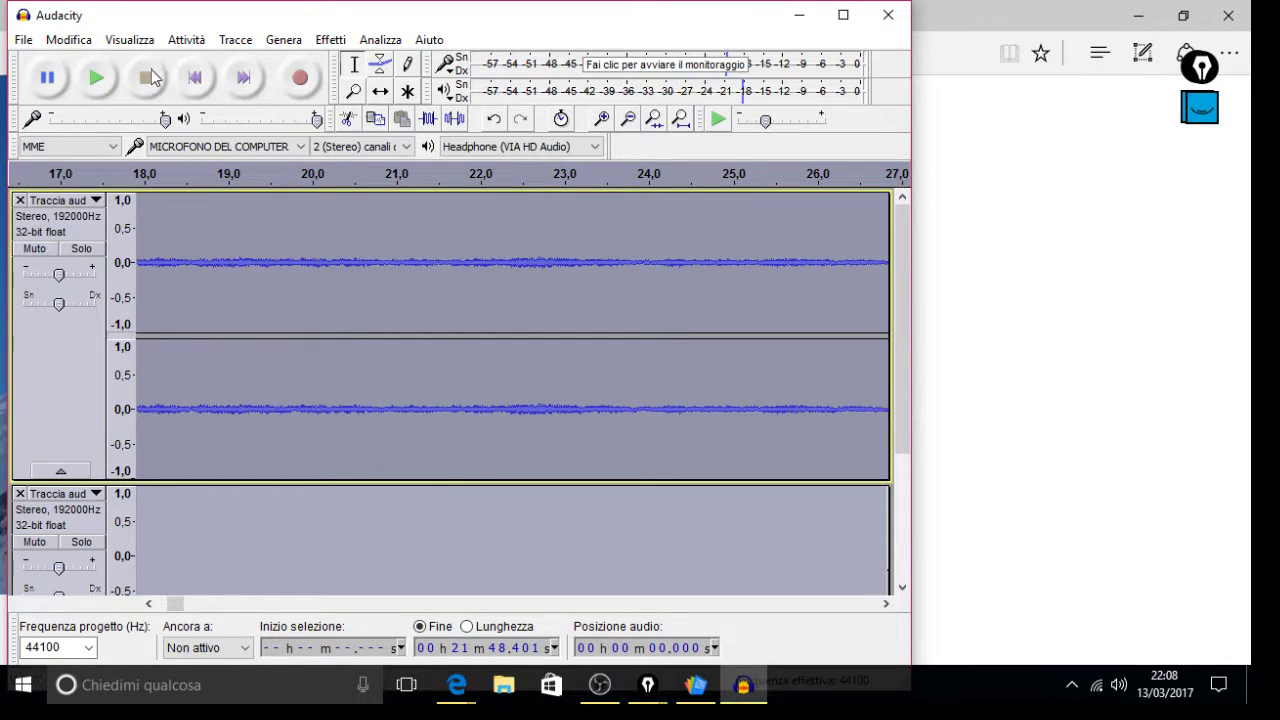
left_click(238, 41)
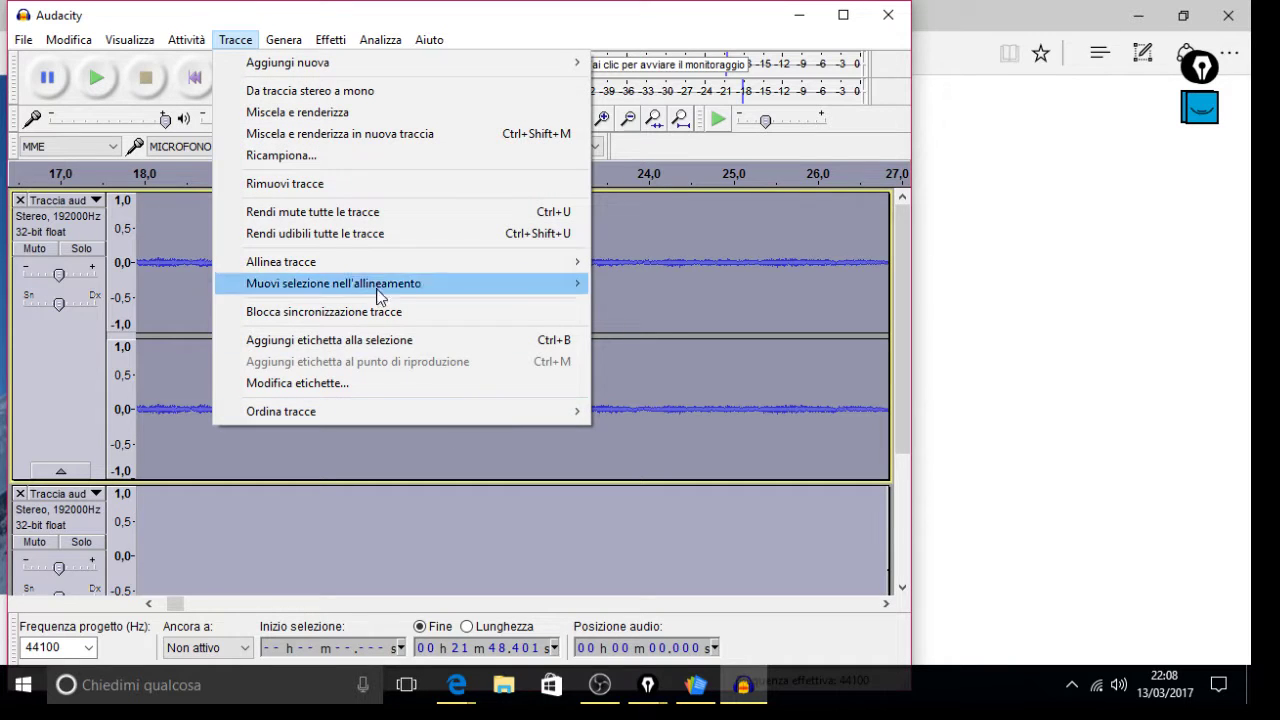
mouse_move(331, 271)
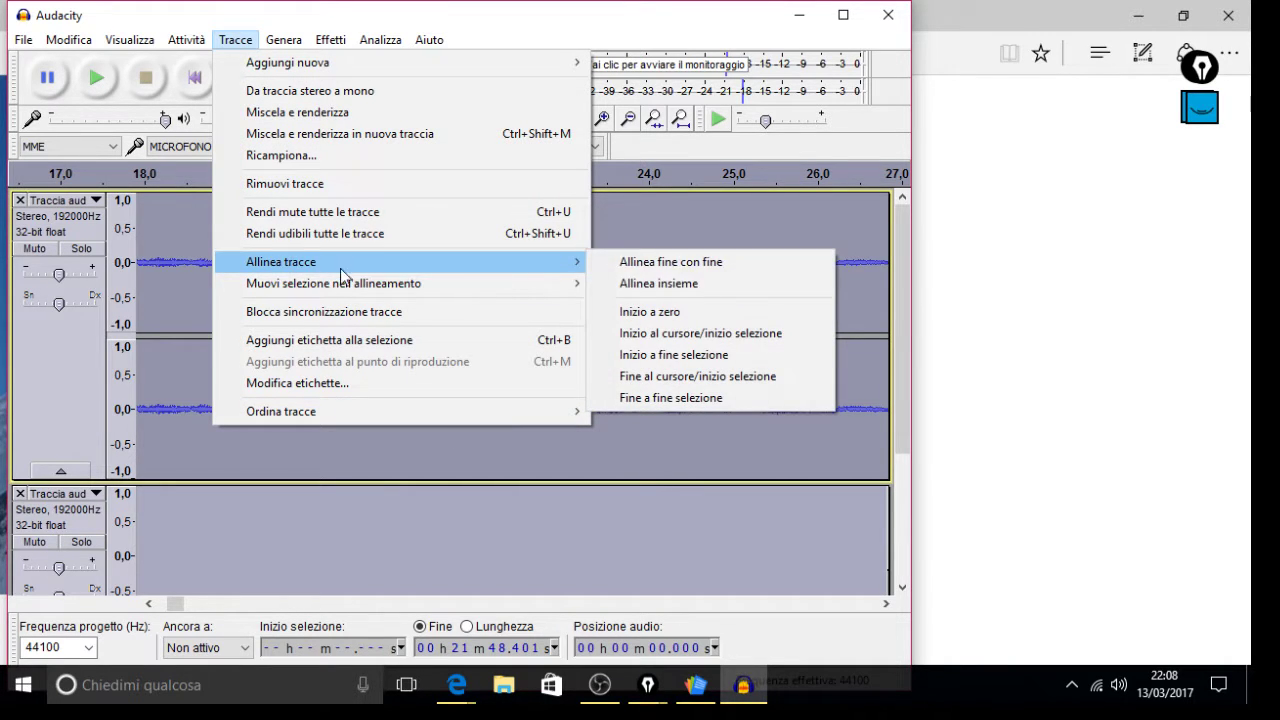
left_click(684, 262)
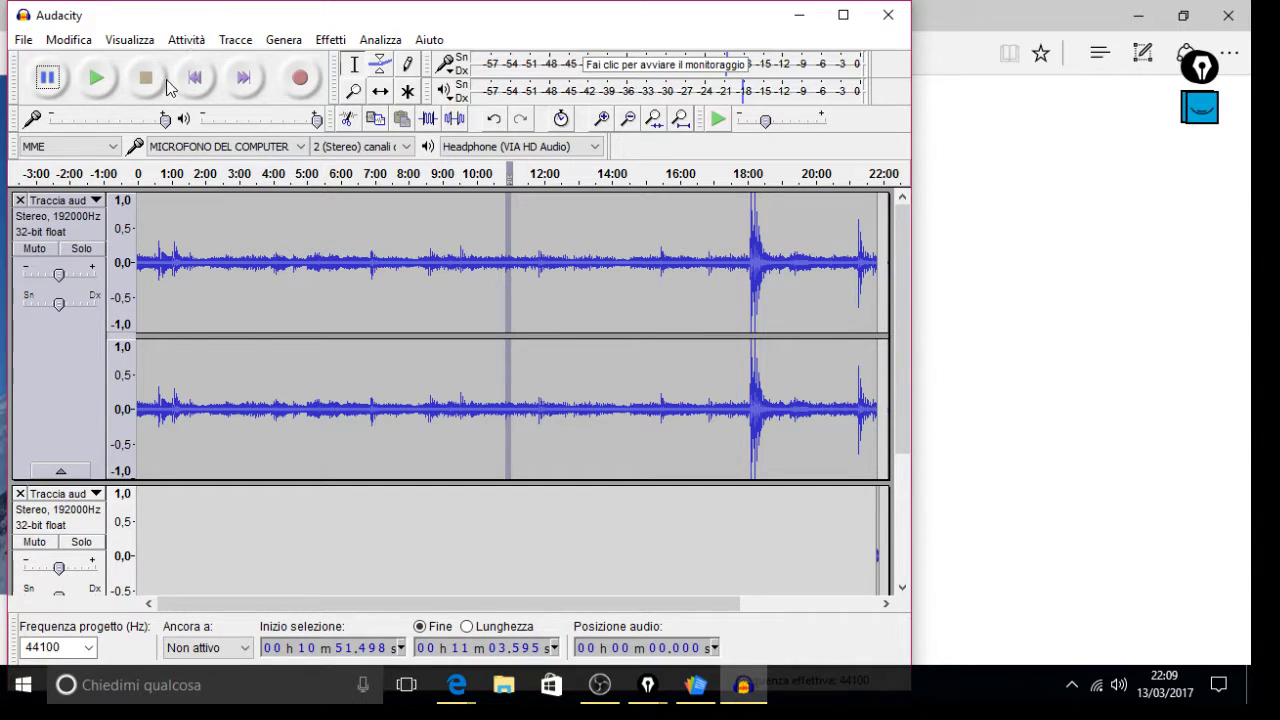
Play the selected passage from 10 m 51.498 s to 11 m 03.595 s briefly and stop playback.
left_click(98, 82)
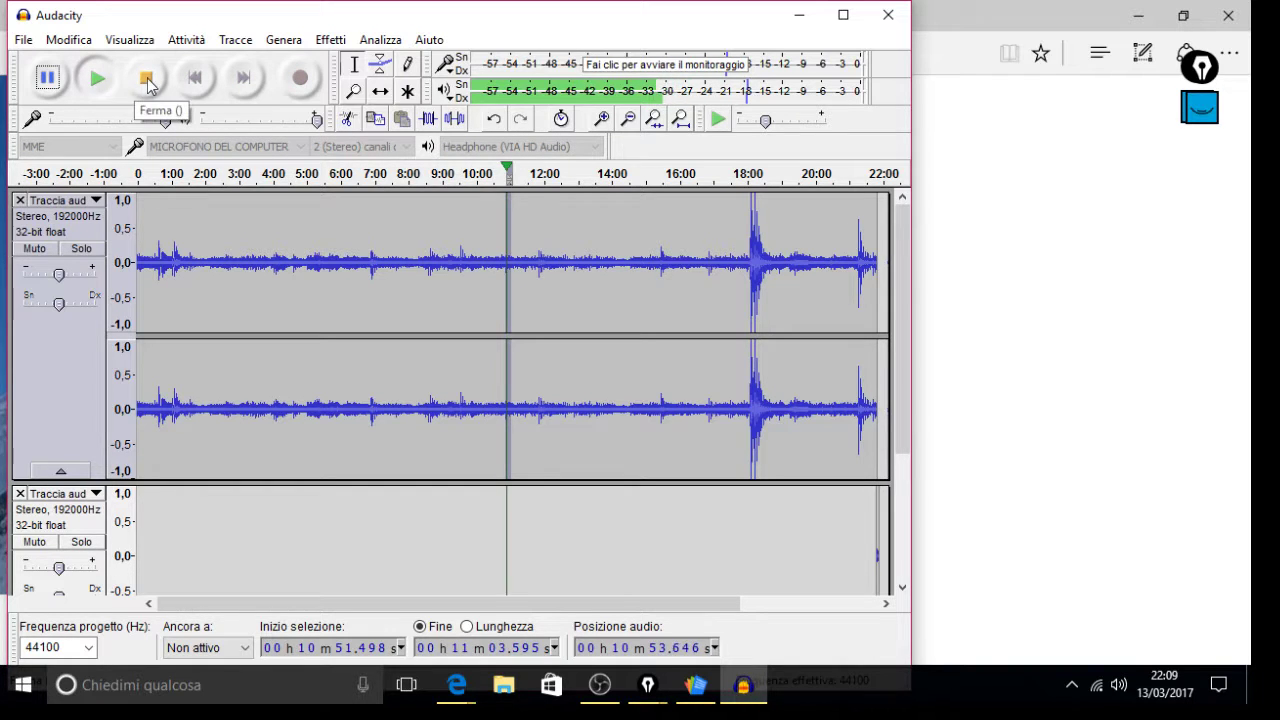
left_click(147, 82)
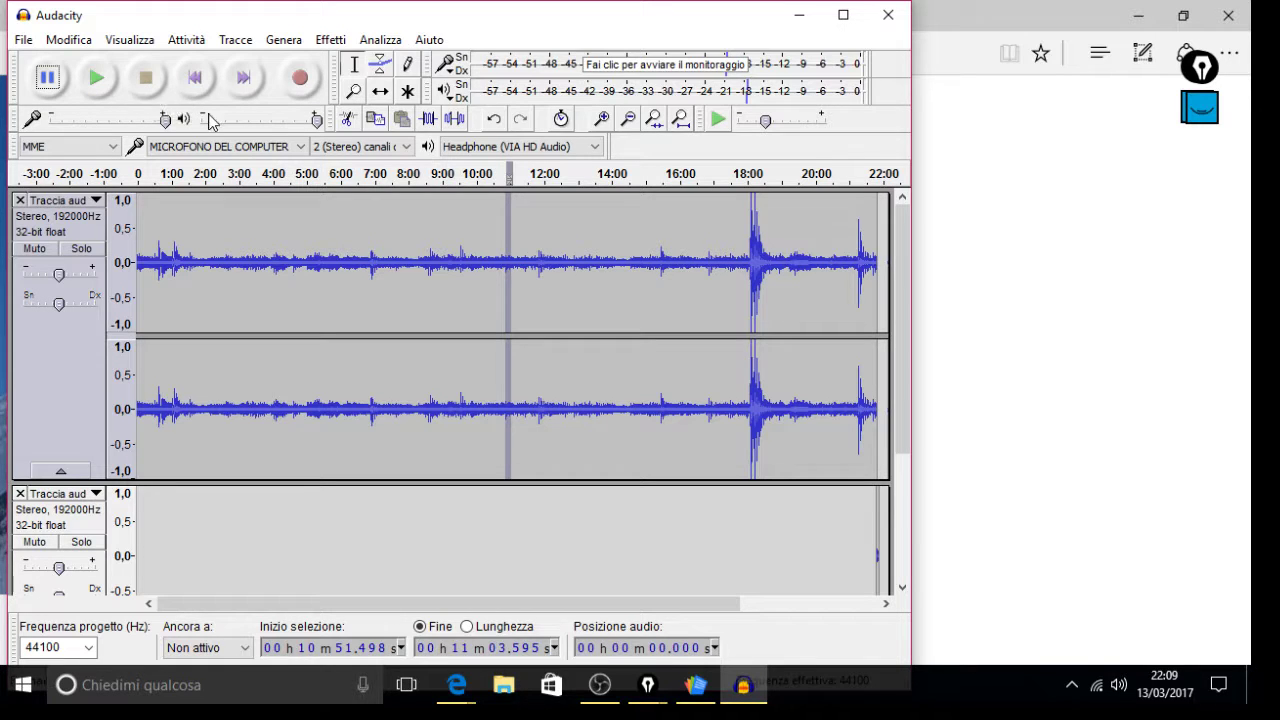
Try Click Removal on the selected passage with threshold 200 and maximum spike width 20.
left_click(318, 40)
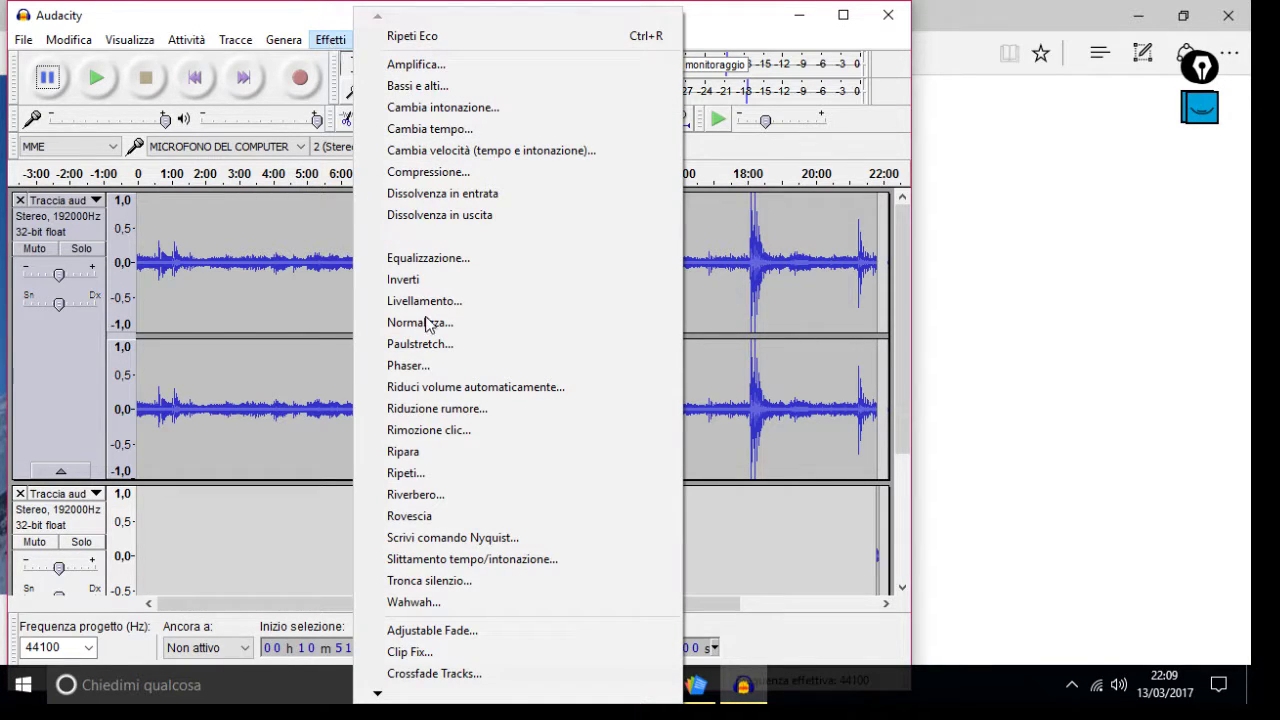
left_click(460, 432)
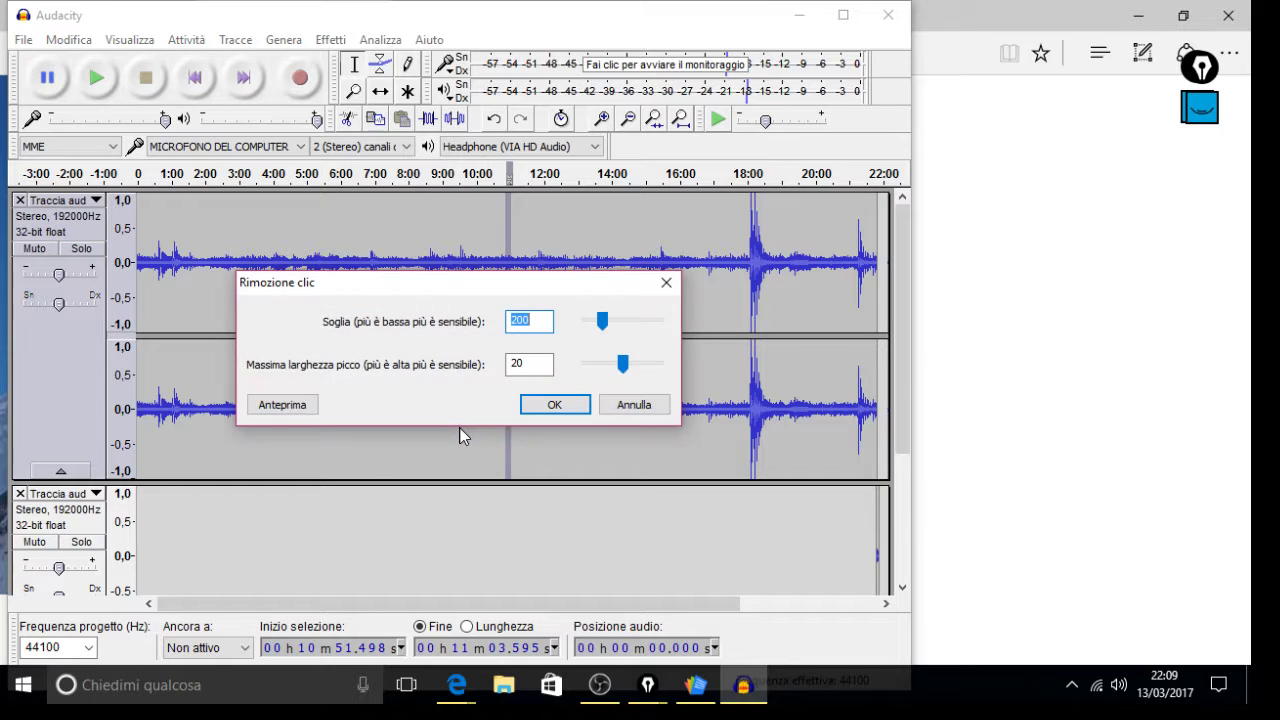
left_click(546, 404)
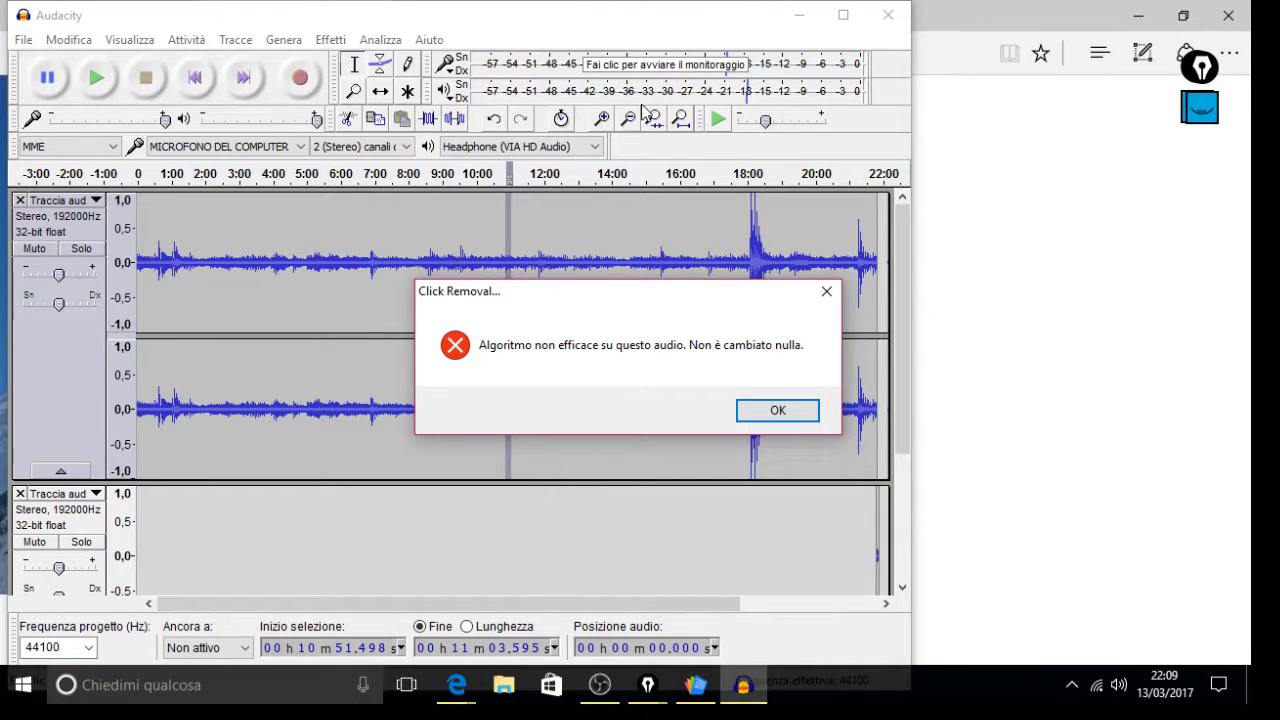
left_click(792, 411)
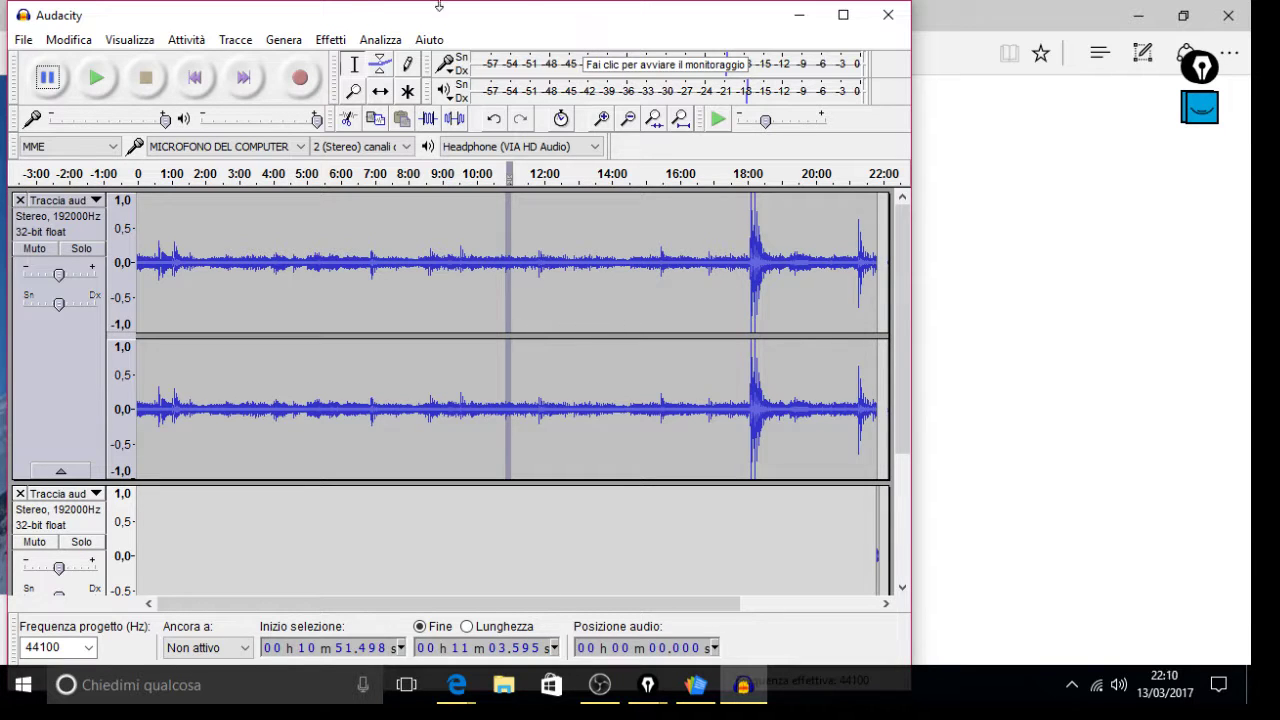
Play the selected passage from 10 m 51.498 s to 11 m 03.595 s briefly, and apply the Fade In effect to it.
left_click(108, 84)
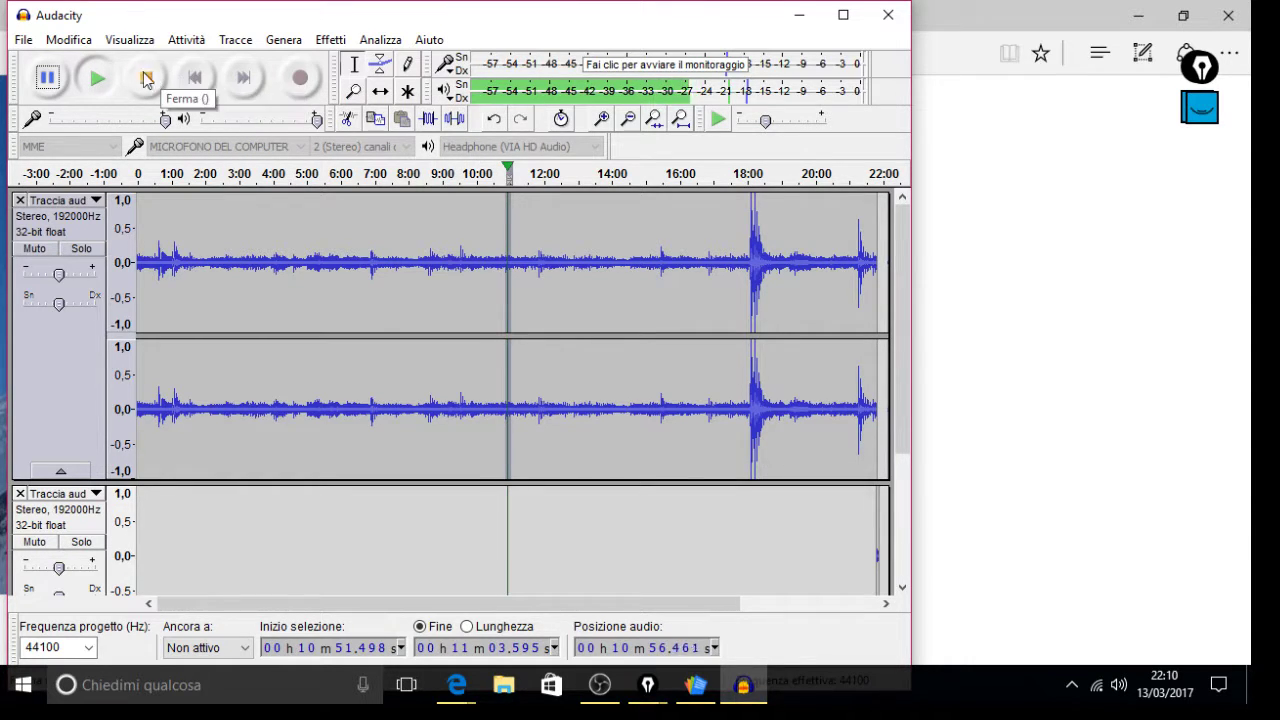
left_click(148, 80)
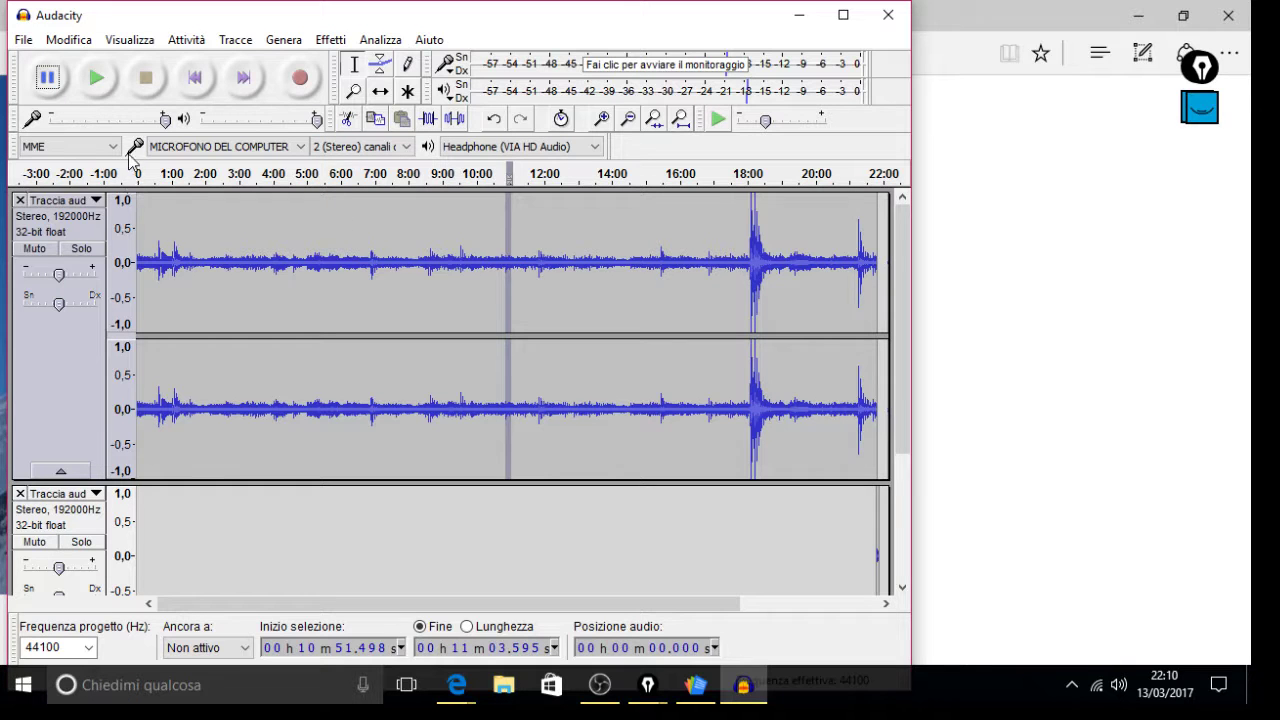
left_click(330, 42)
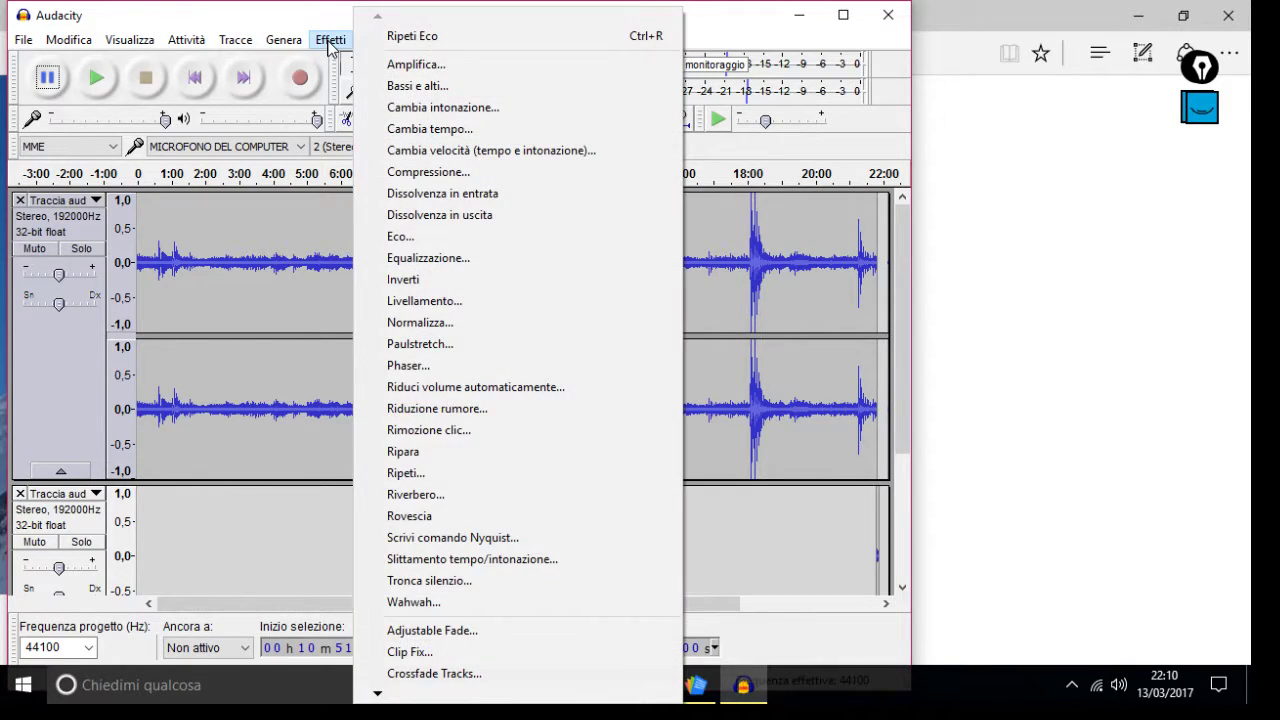
left_click(465, 197)
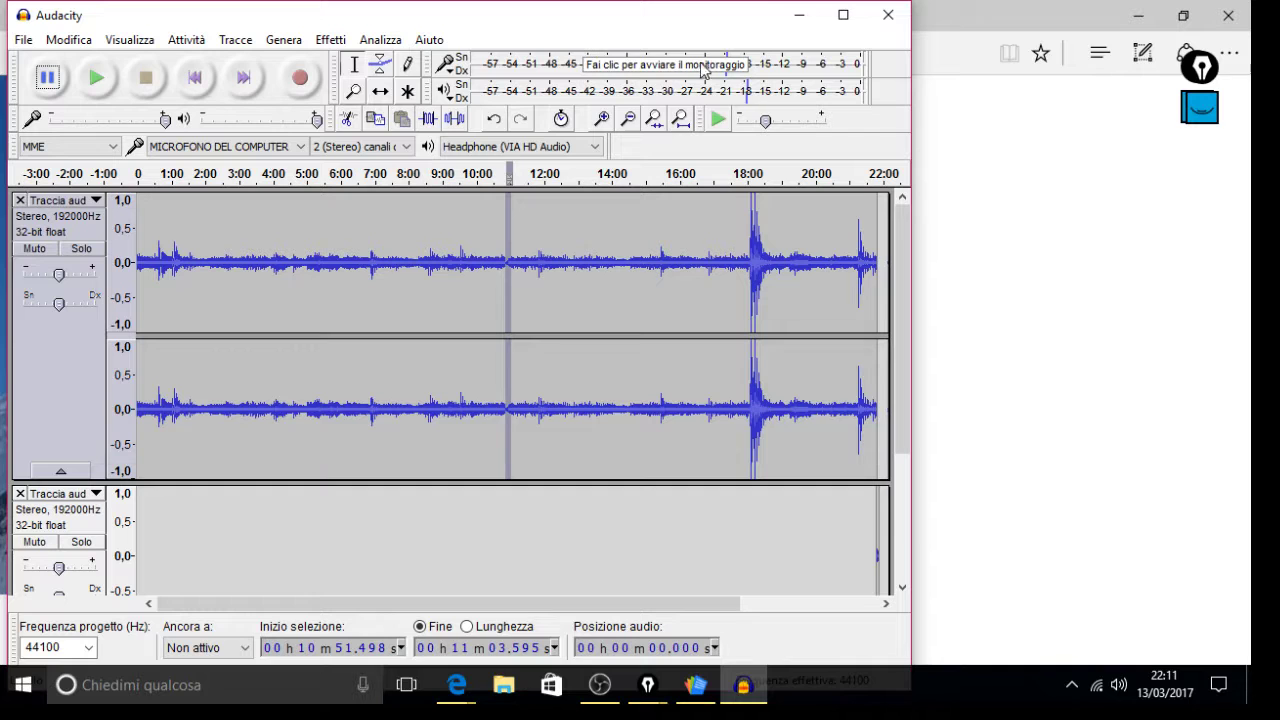
Switch back to the Bing images page in Edge, browse other related mountain pictures and return to the previous Everest image.
left_click(803, 18)
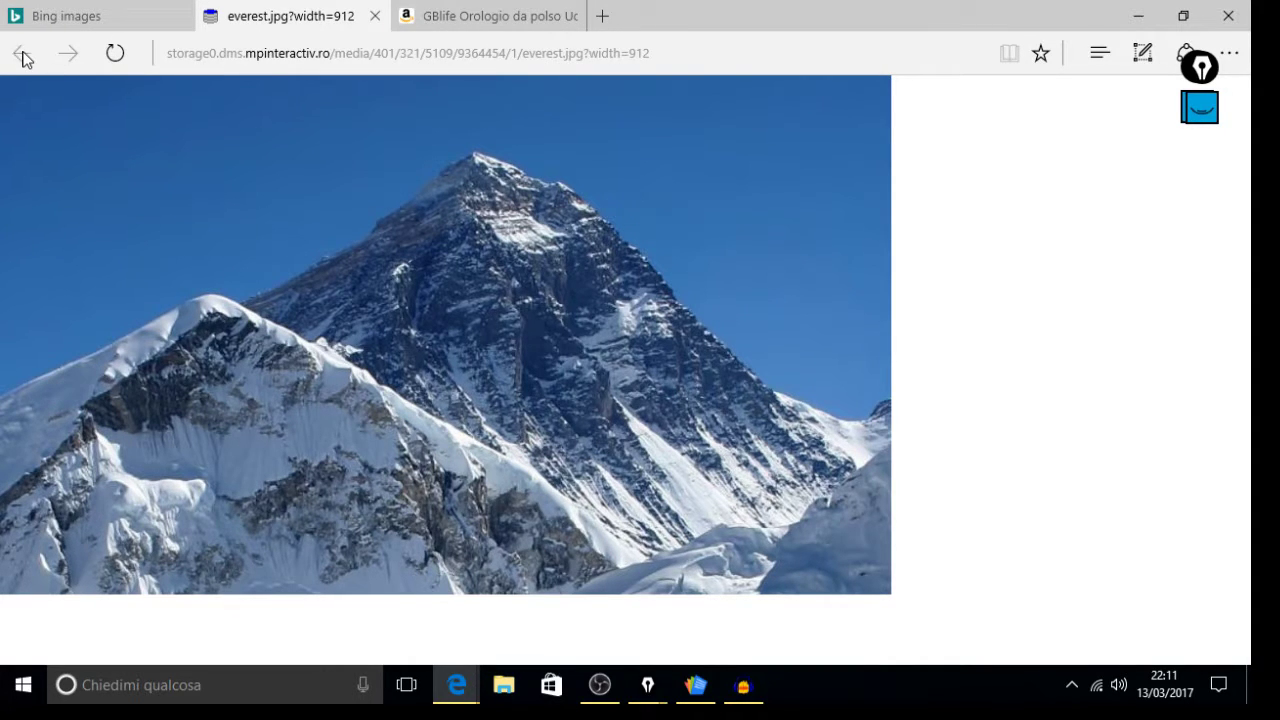
left_click(86, 14)
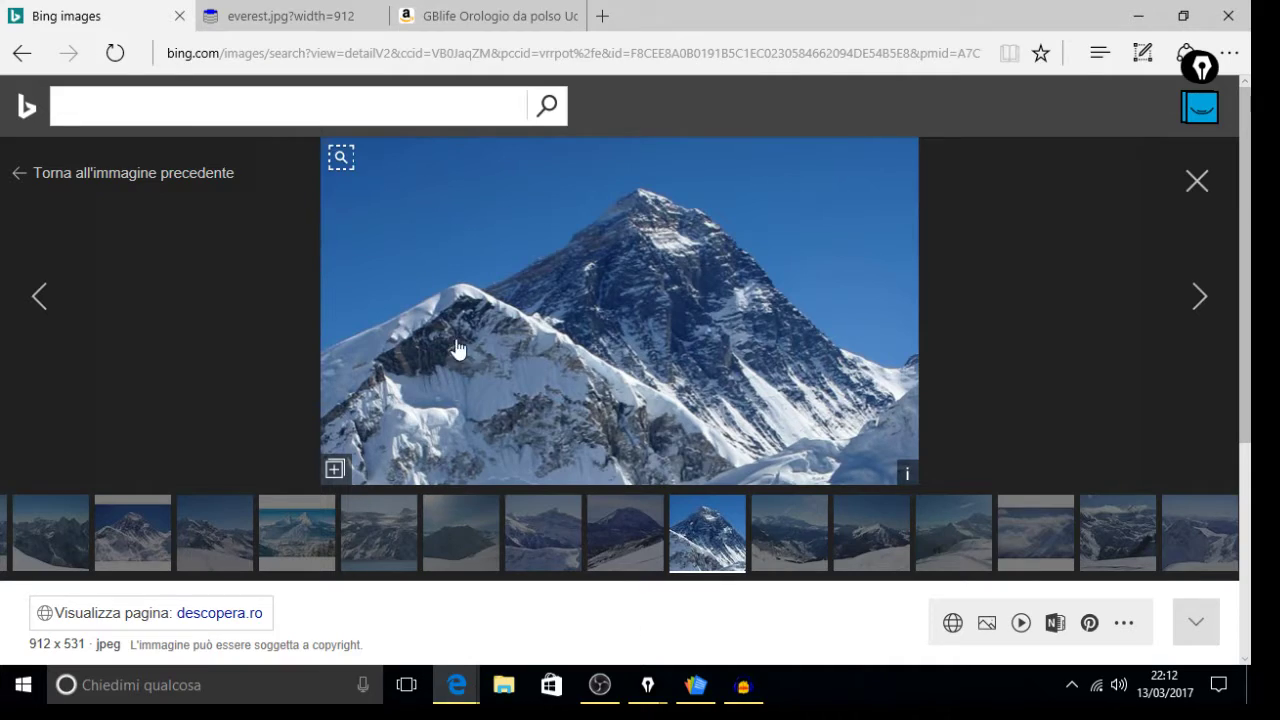
left_click(591, 533)
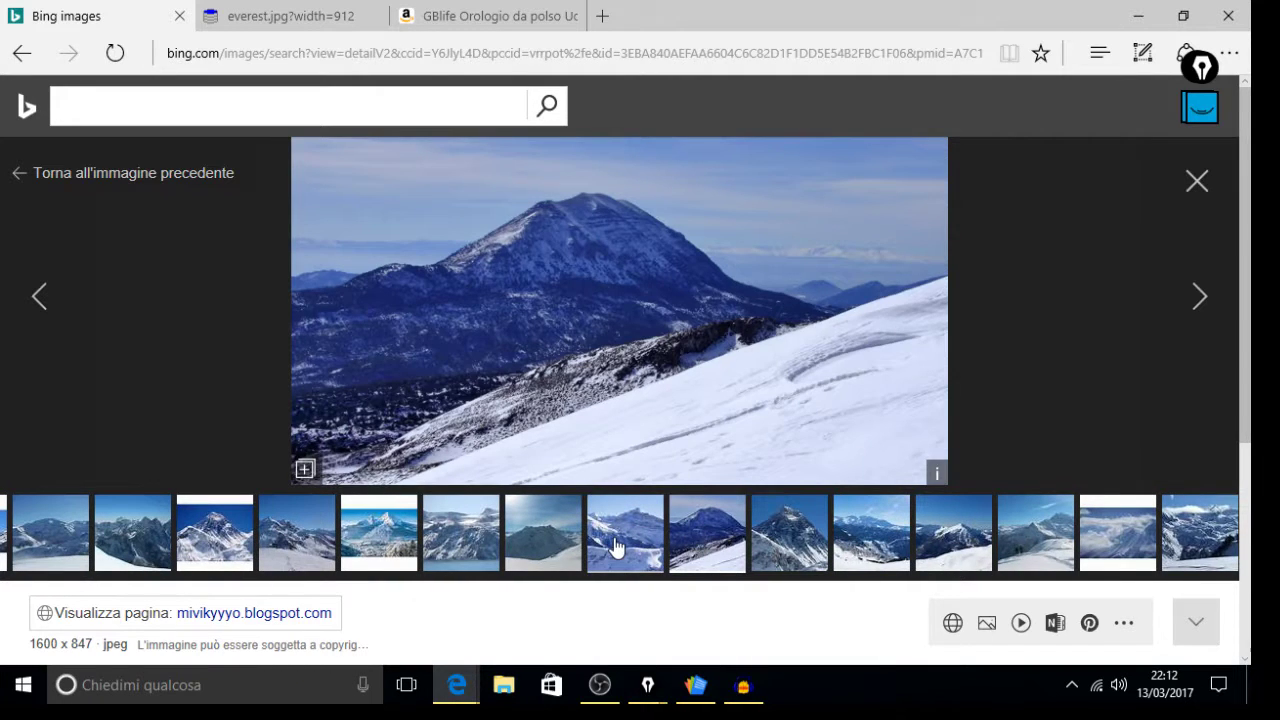
left_click(586, 545)
left_click(583, 548)
left_click(556, 548)
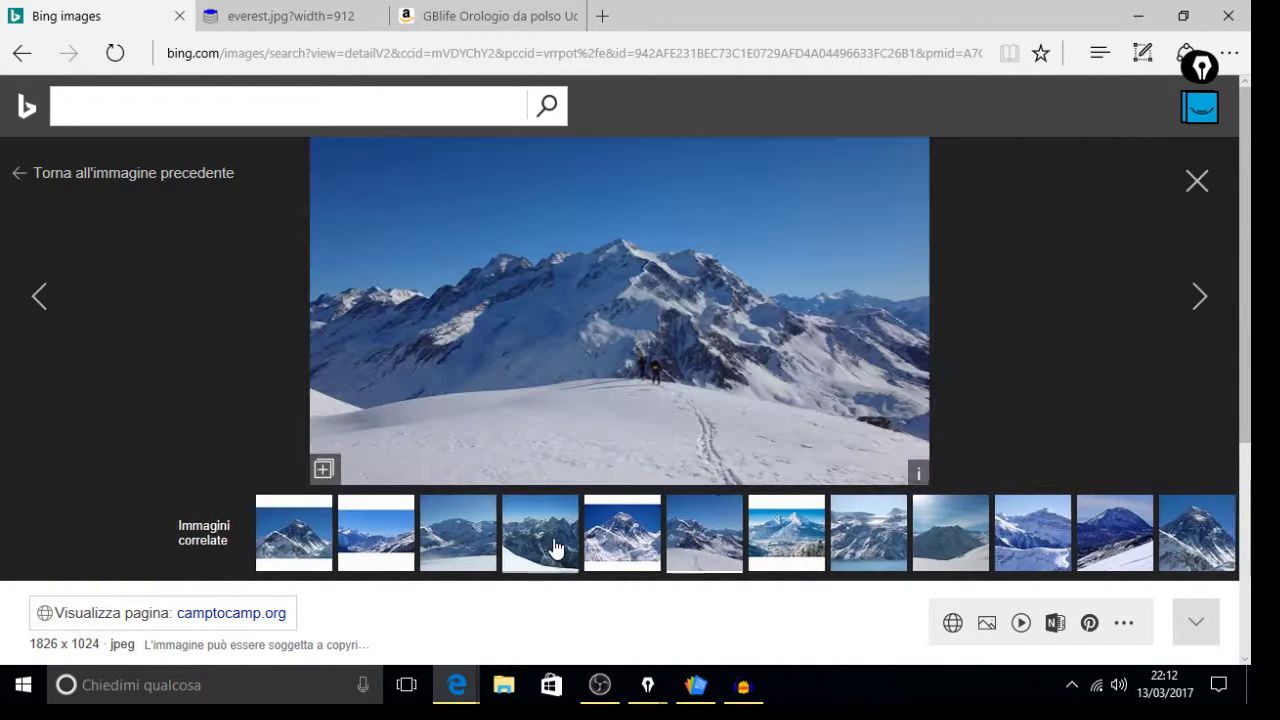
left_click(112, 175)
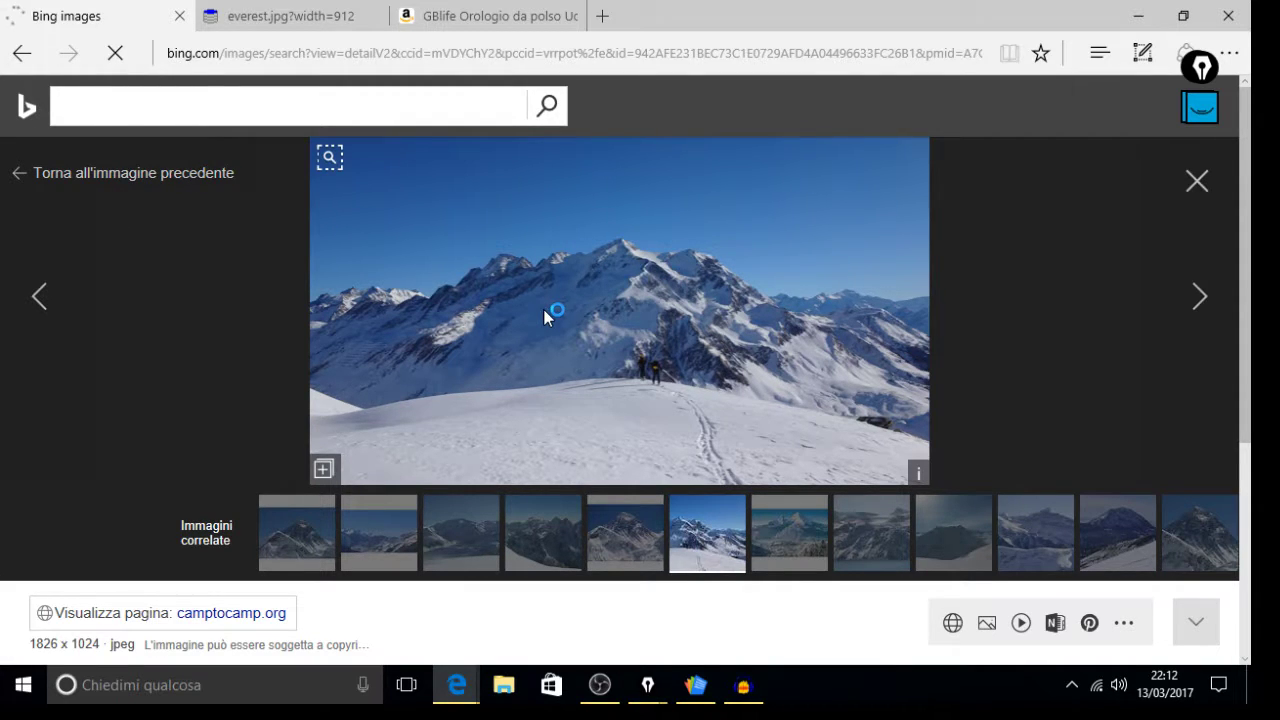
Start a visual search on the Everest image and enlarge the search area to cover almost the whole picture.
left_click(328, 158)
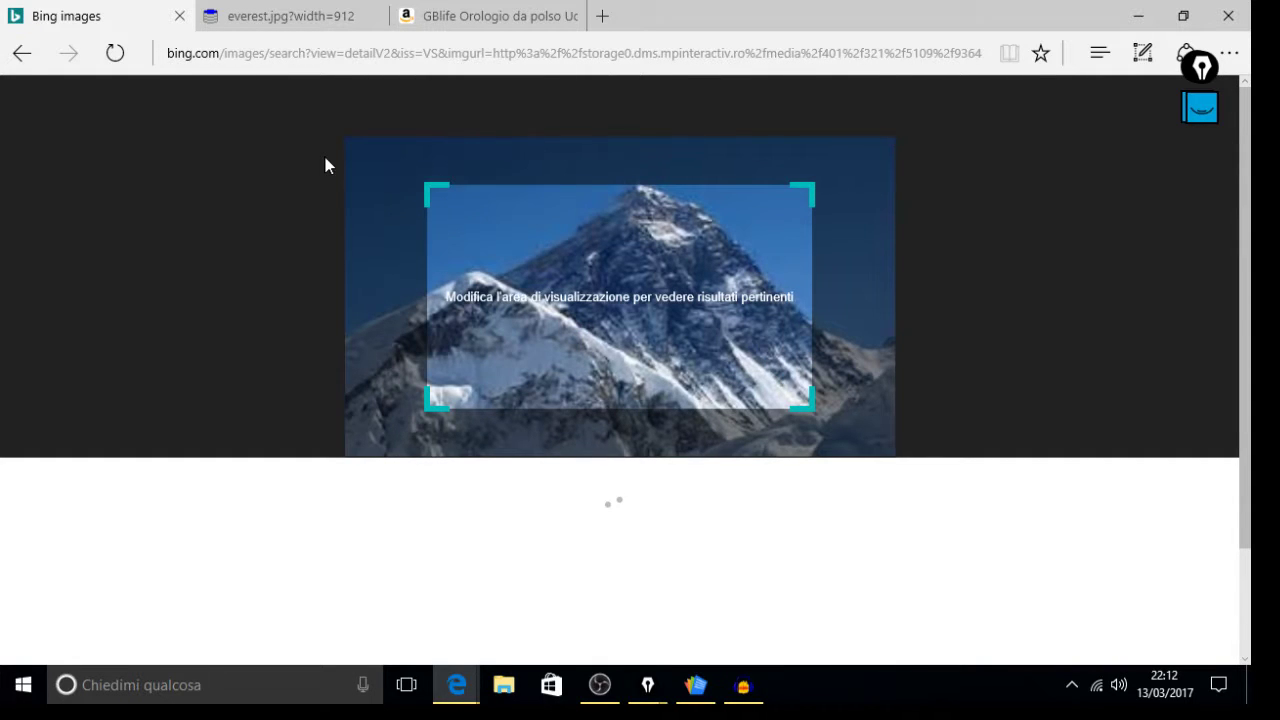
left_click_drag(427, 187, 363, 143)
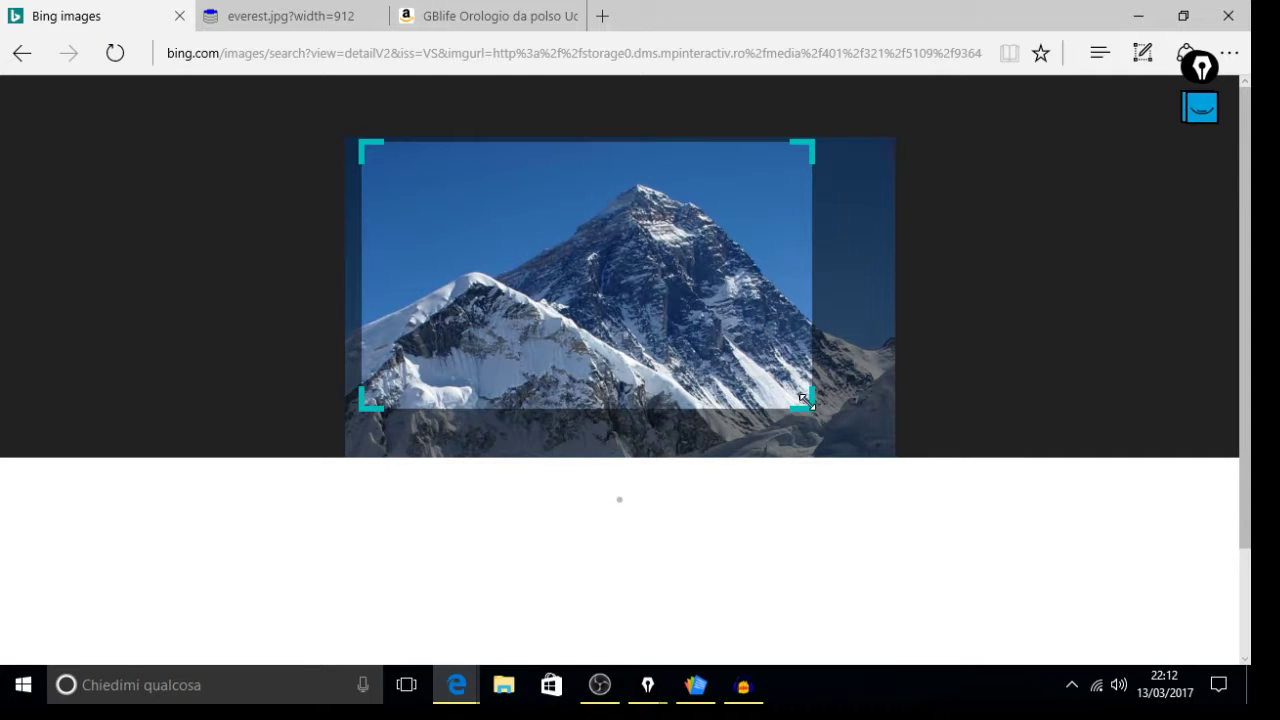
left_click_drag(810, 404, 873, 439)
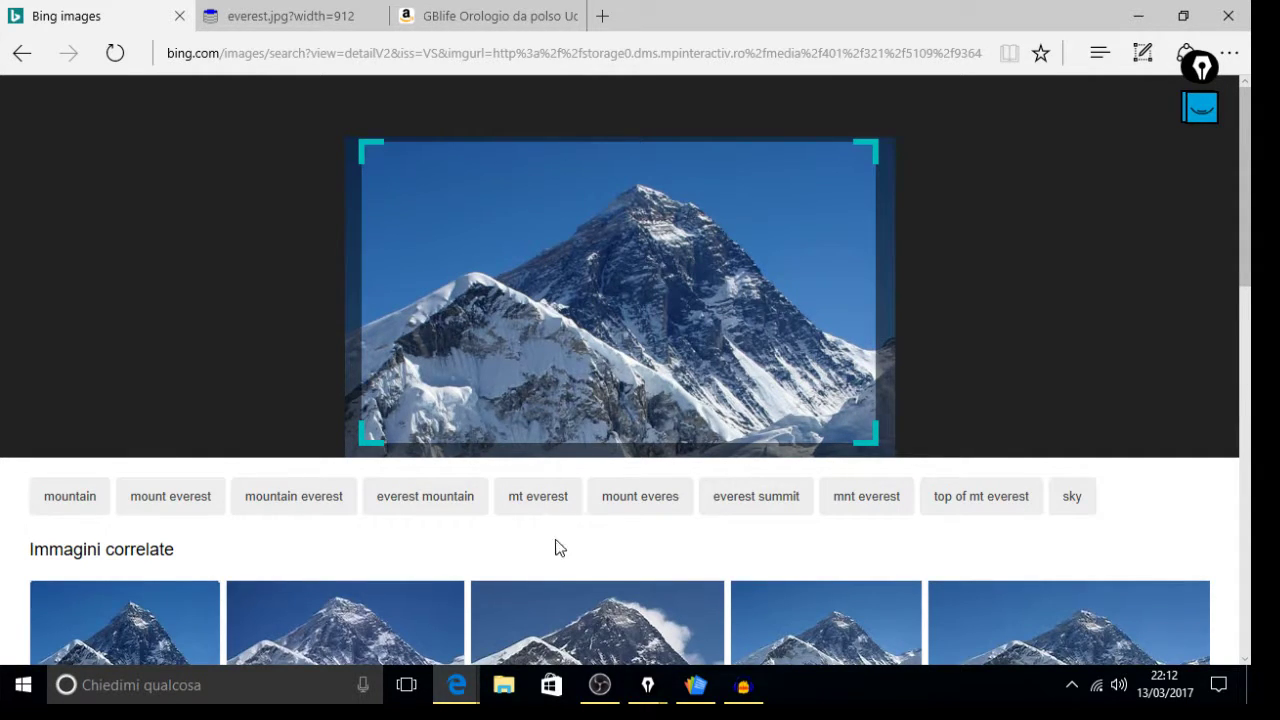
Browse the related images of the visual search and open the details of one of the Everest pictures.
scroll(151, 528, "down", 2)
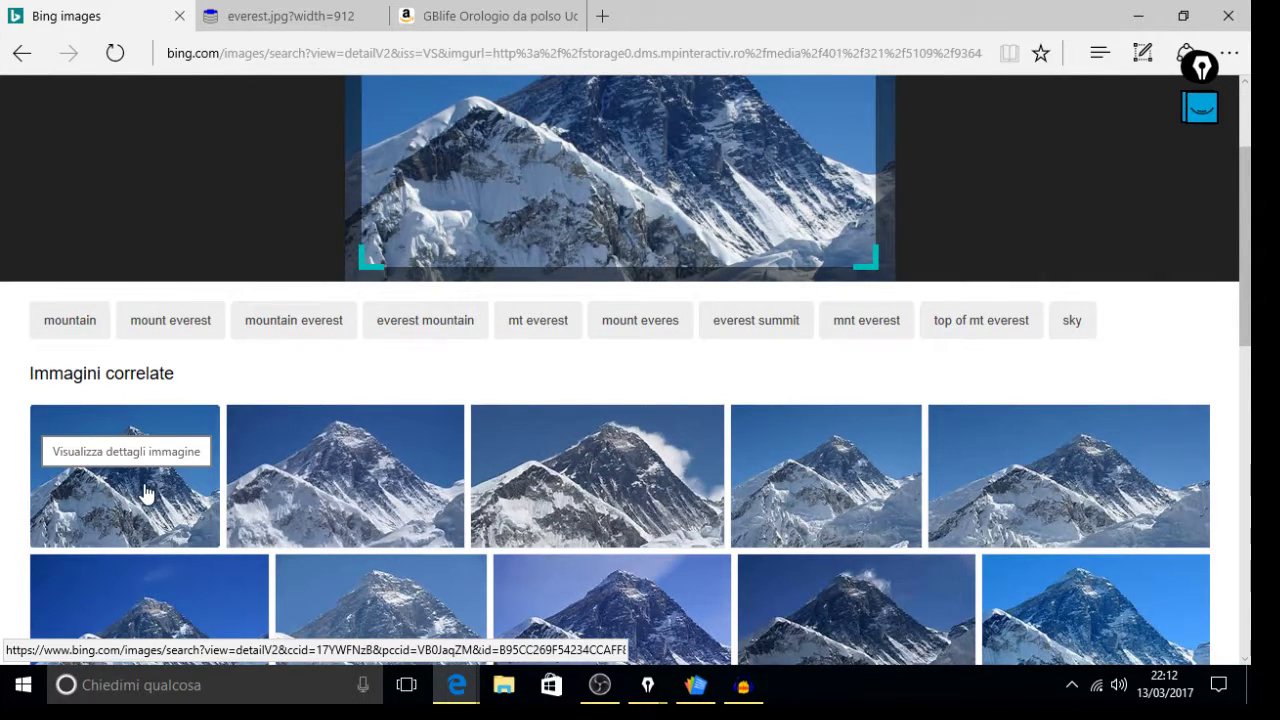
scroll(160, 490, "down", 2)
scroll(396, 462, "down", 5)
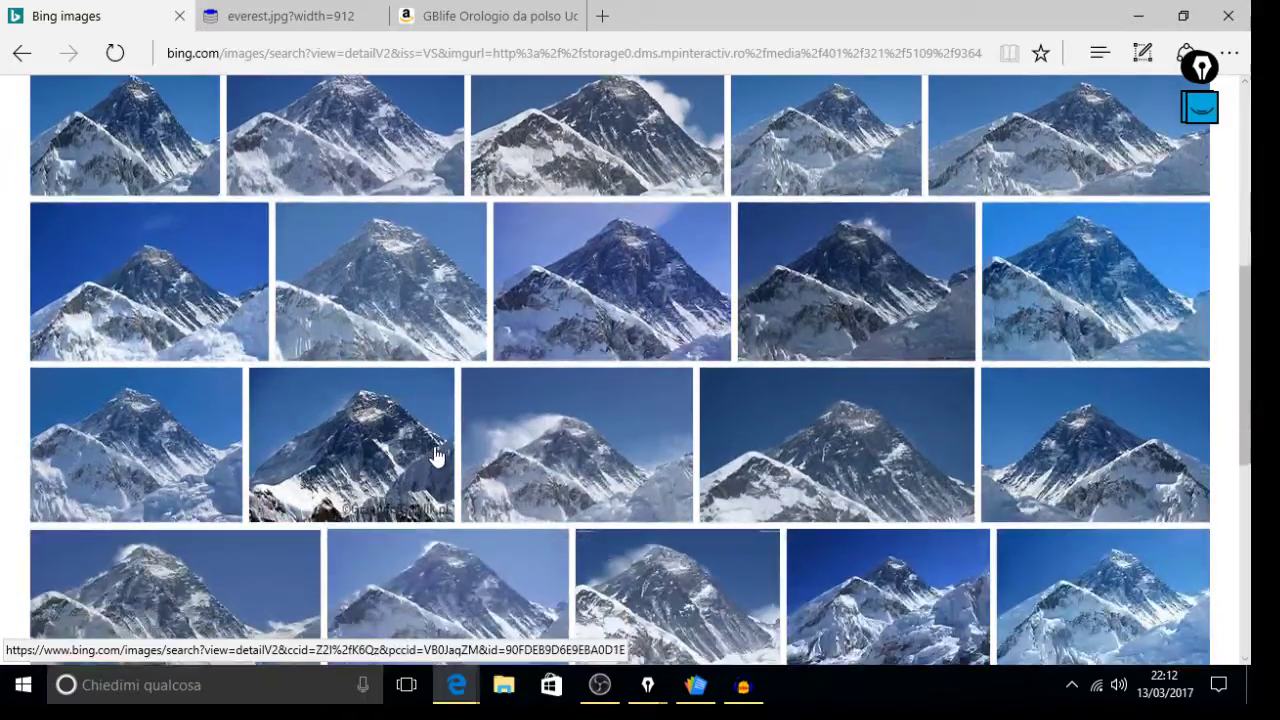
scroll(646, 440, "down", 3)
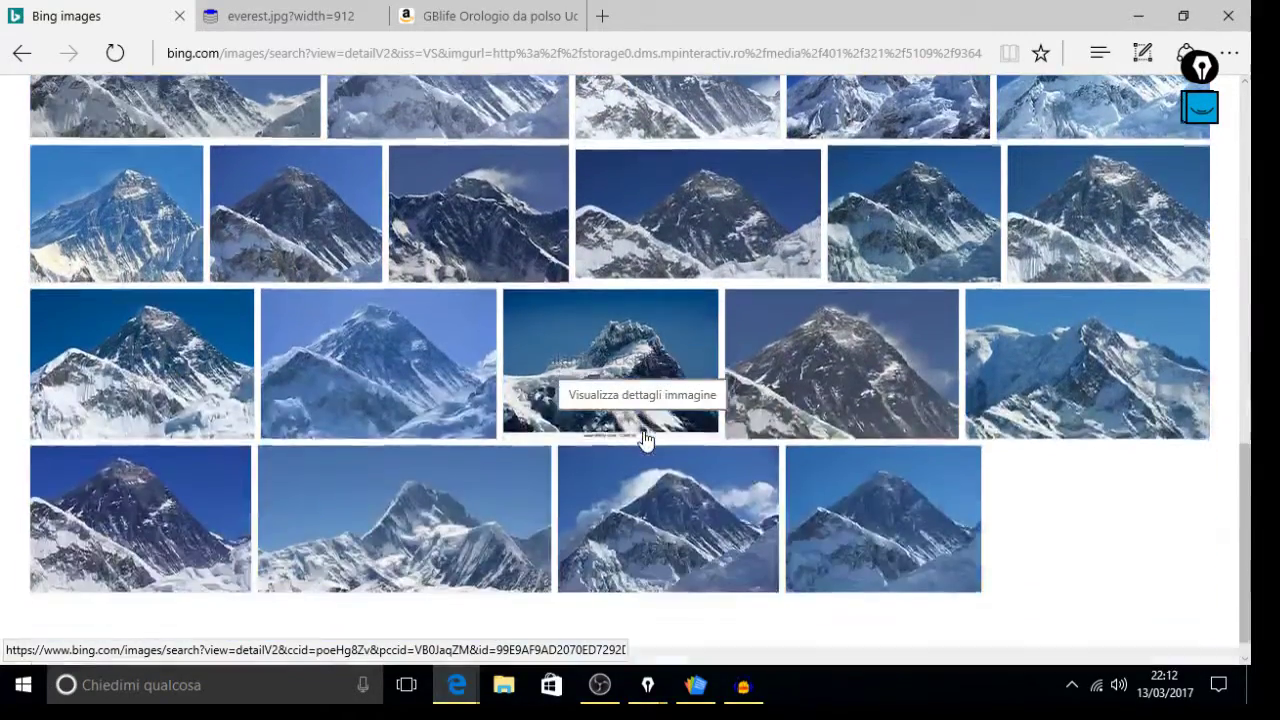
scroll(646, 440, "up", 3)
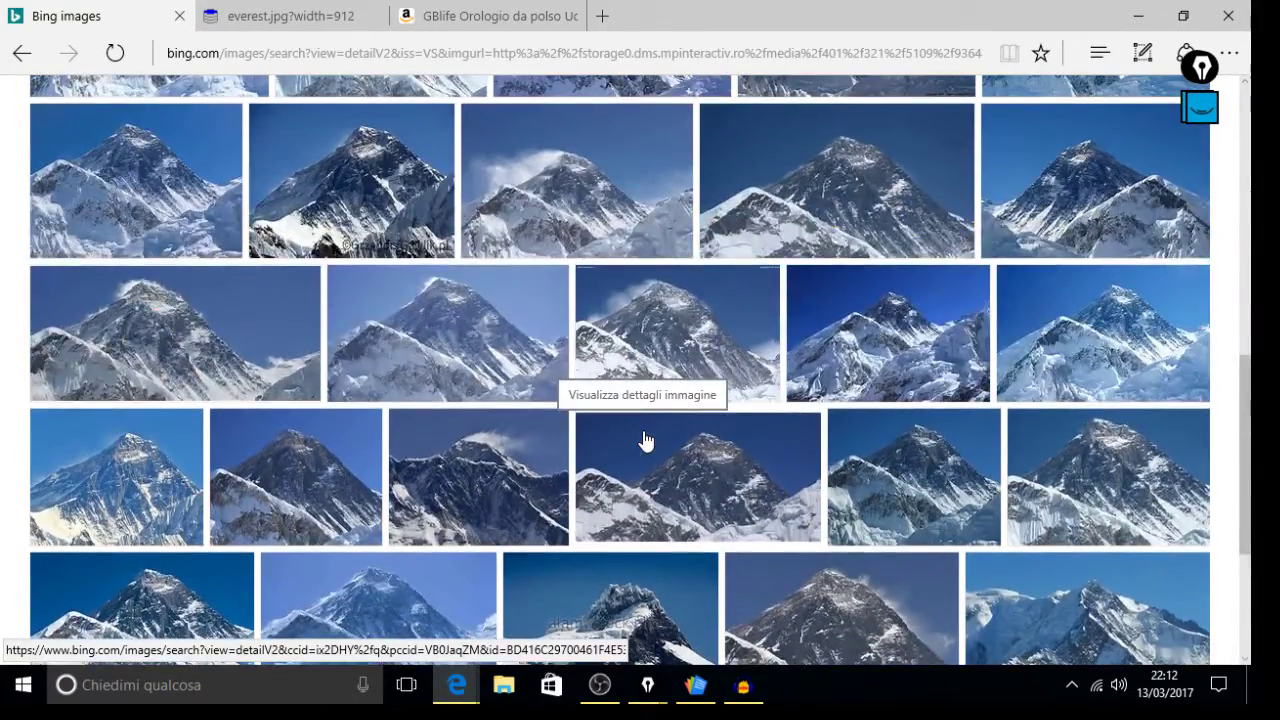
left_click(473, 344)
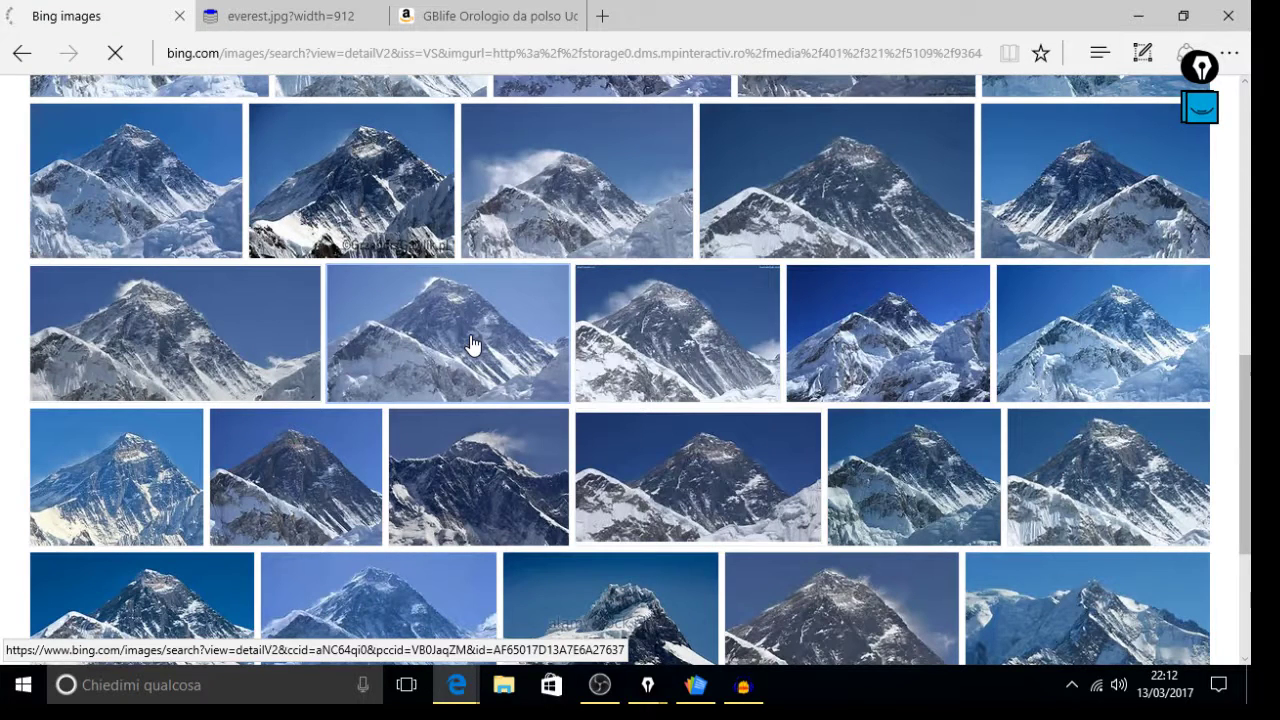